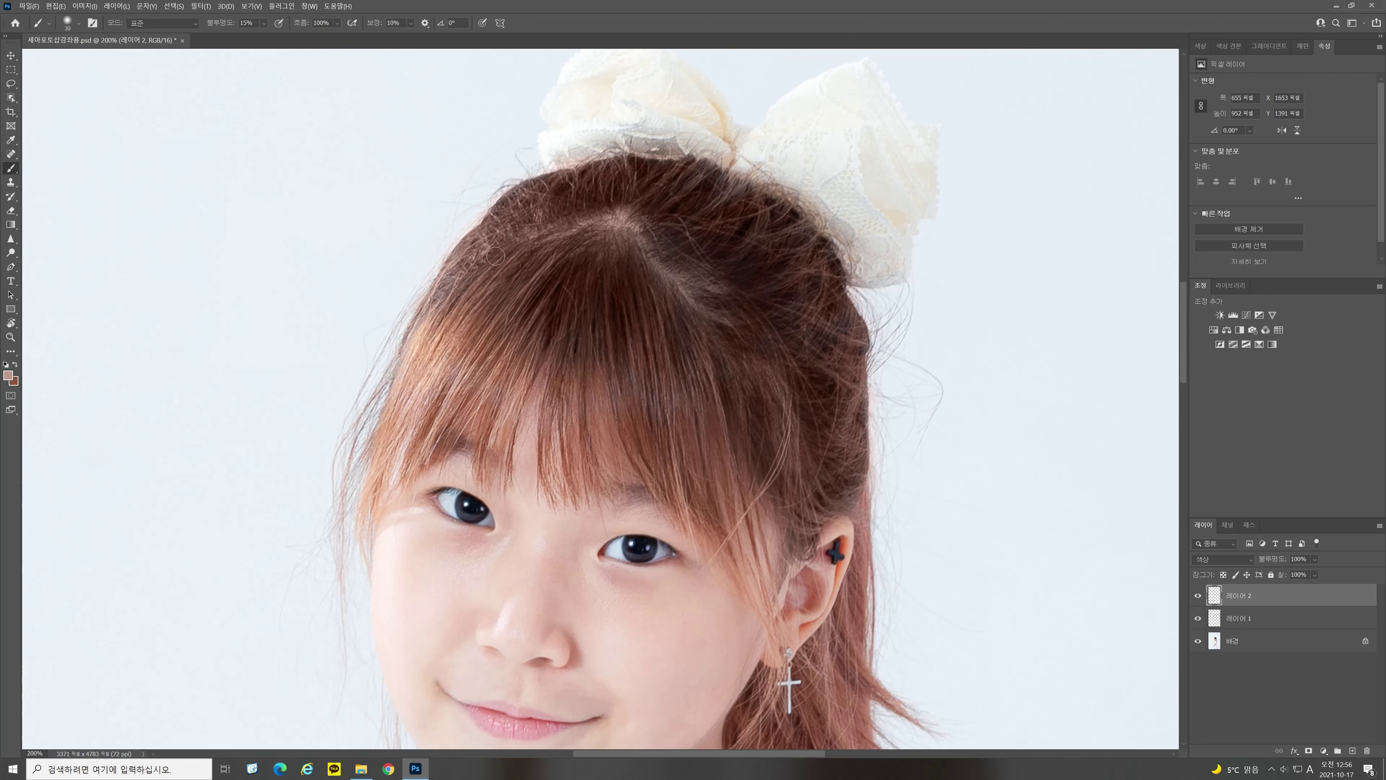
# Step: Add a new layer and paint reddish-brown strokes over the dark hair above the bangs with a smaller soft brush
pyautogui.moveTo(728, 404); pyautogui.dragTo(731, 365)
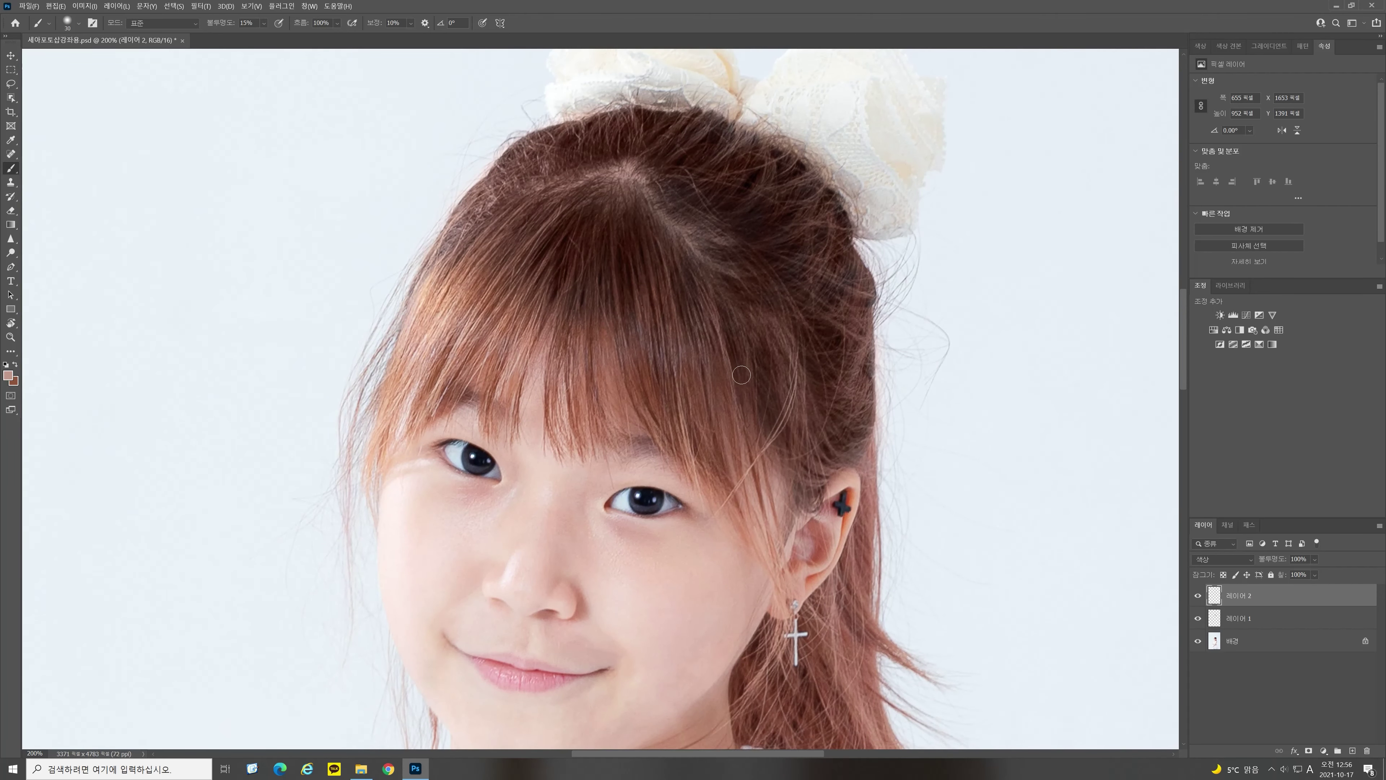
pyautogui.click(1354, 751)
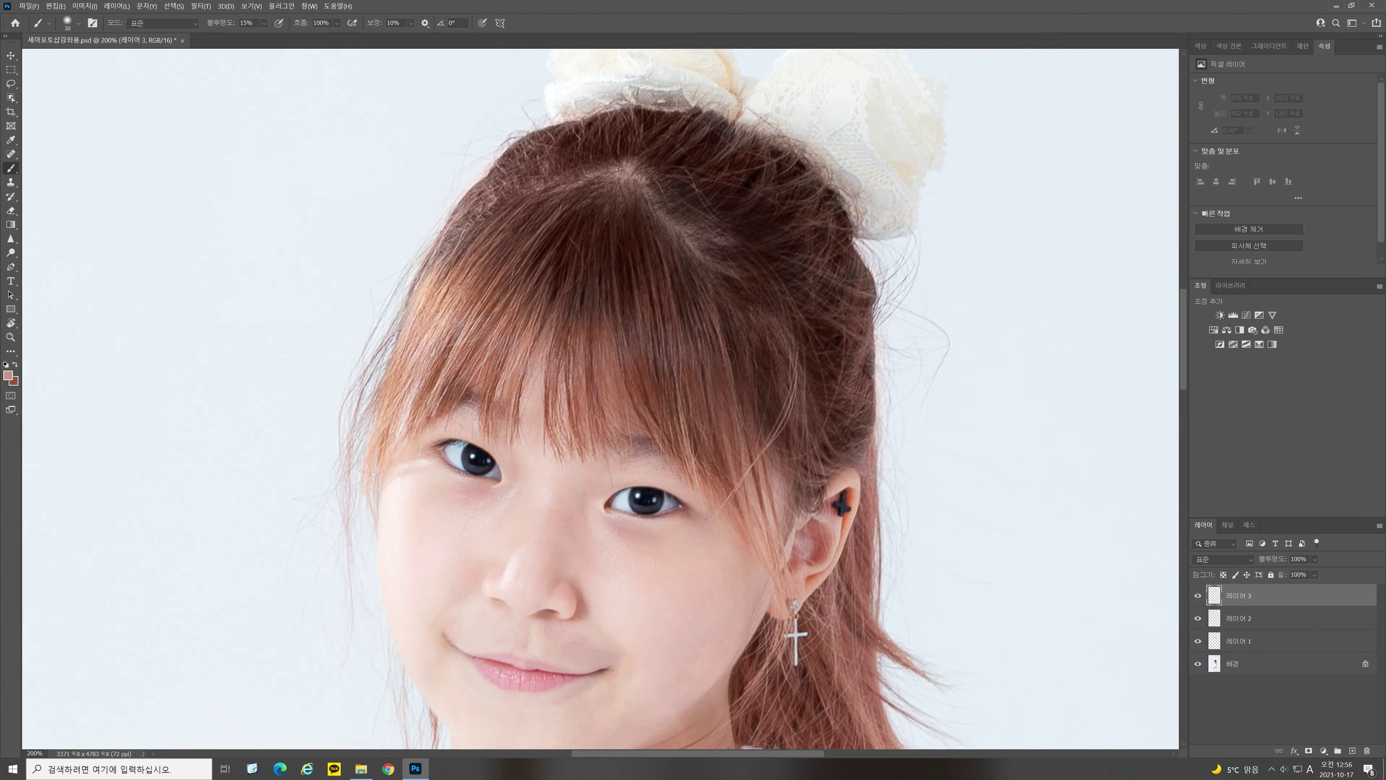
pyautogui.moveTo(650, 309); pyautogui.dragTo(653, 373)
pyautogui.press('[')
pyautogui.press('[')
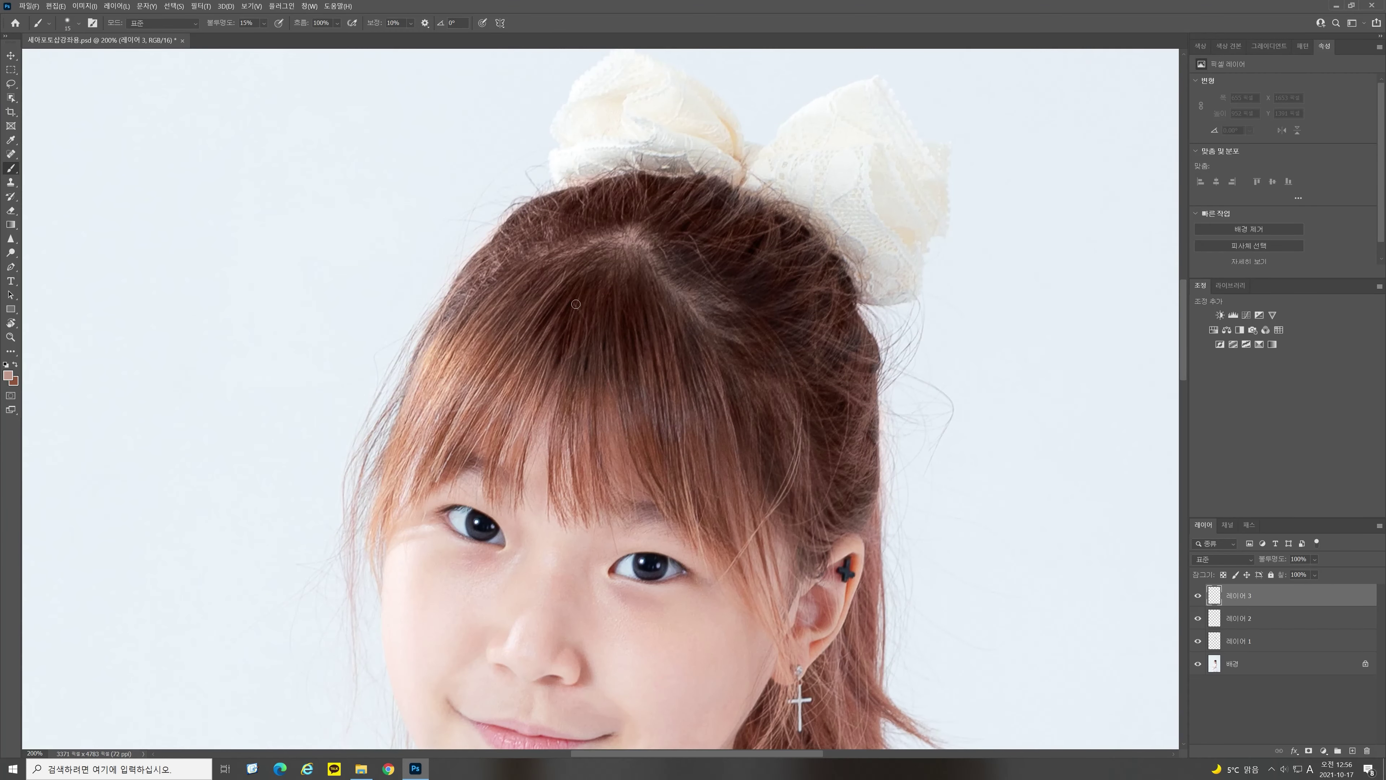
pyautogui.moveTo(570, 299); pyautogui.dragTo(537, 335)
pyautogui.moveTo(586, 281)
pyautogui.mouseDown()
pyautogui.moveTo(573, 350)
pyautogui.moveTo(597, 391)
pyautogui.mouseUp()
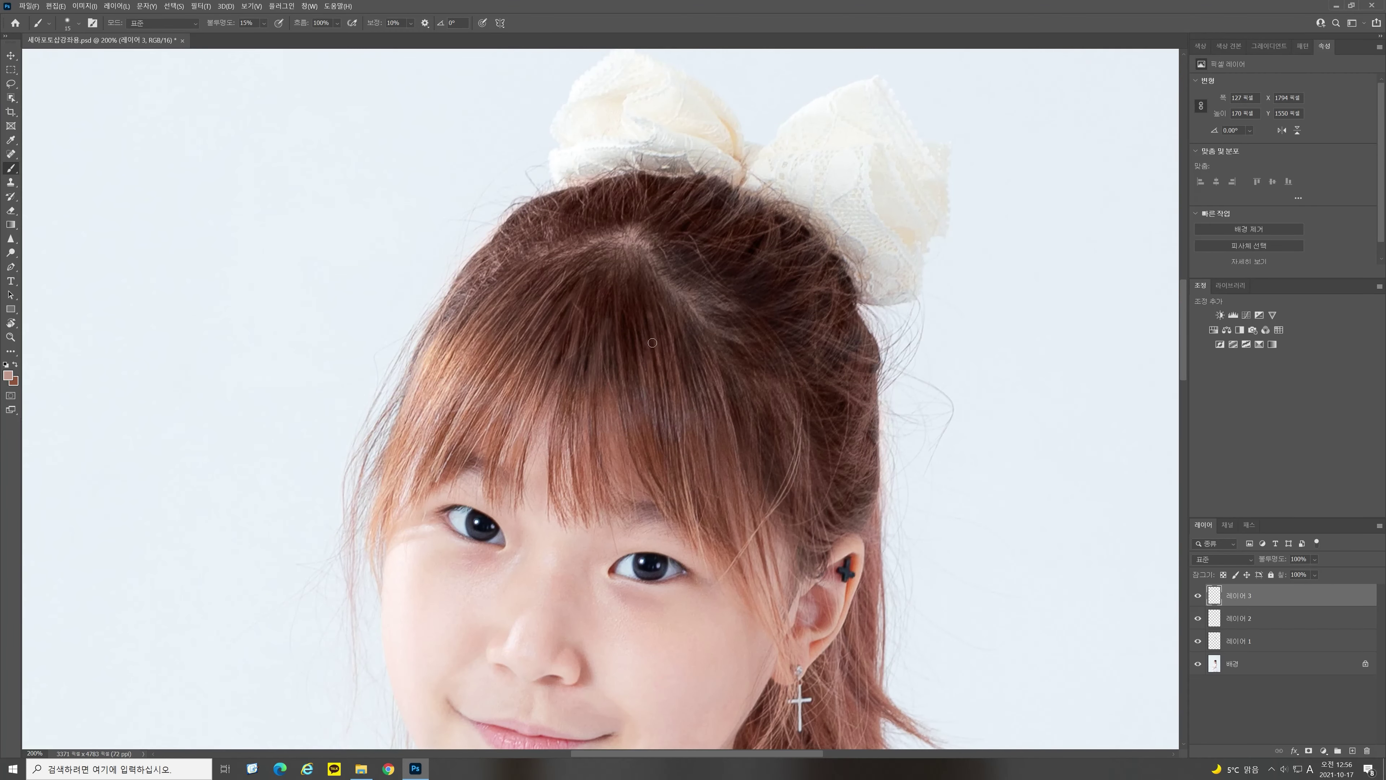
pyautogui.moveTo(652, 317); pyautogui.dragTo(649, 377)
# Step: Set the new layer's blend mode to Color and brush more of the crown and bangs with the same tone
pyautogui.click(1222, 558)
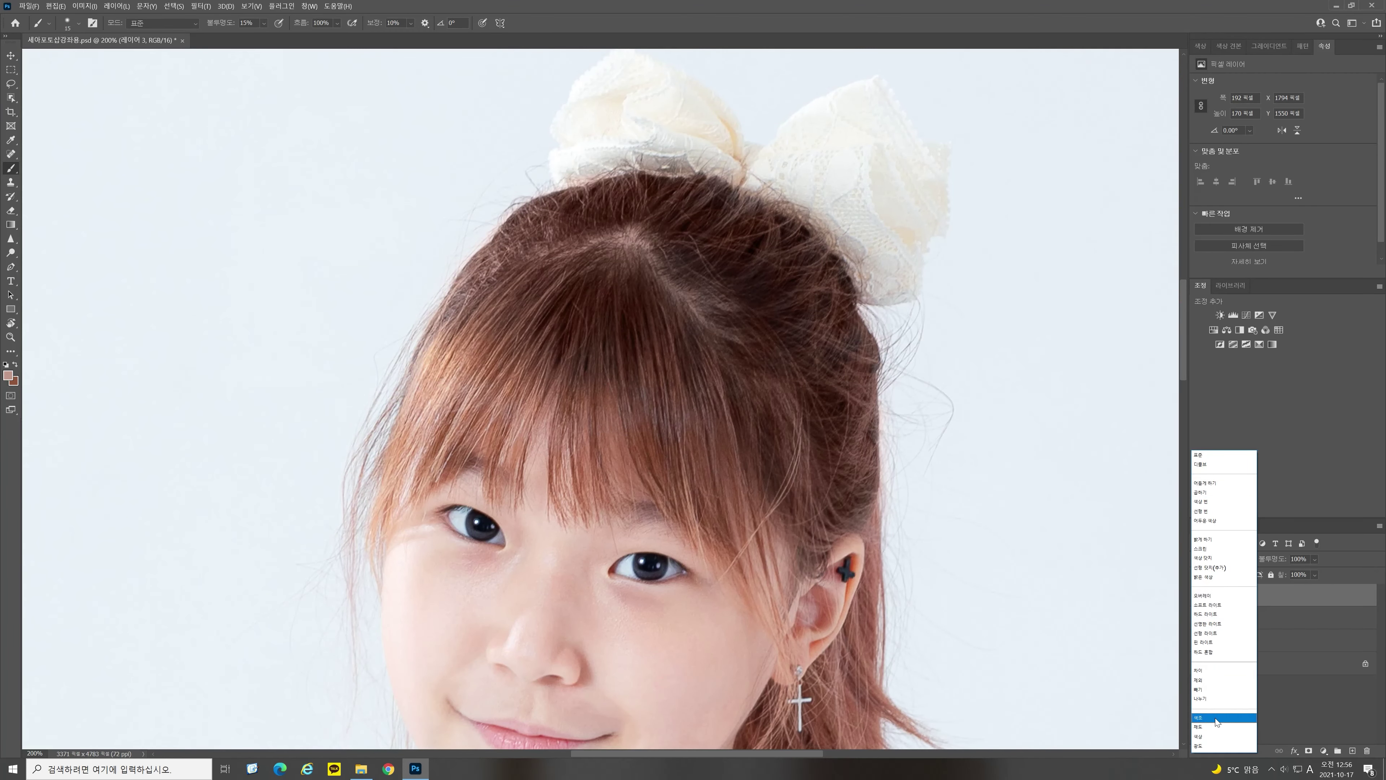
pyautogui.click(1214, 737)
pyautogui.moveTo(668, 318); pyautogui.dragTo(709, 384)
pyautogui.moveTo(592, 257); pyautogui.dragTo(591, 328)
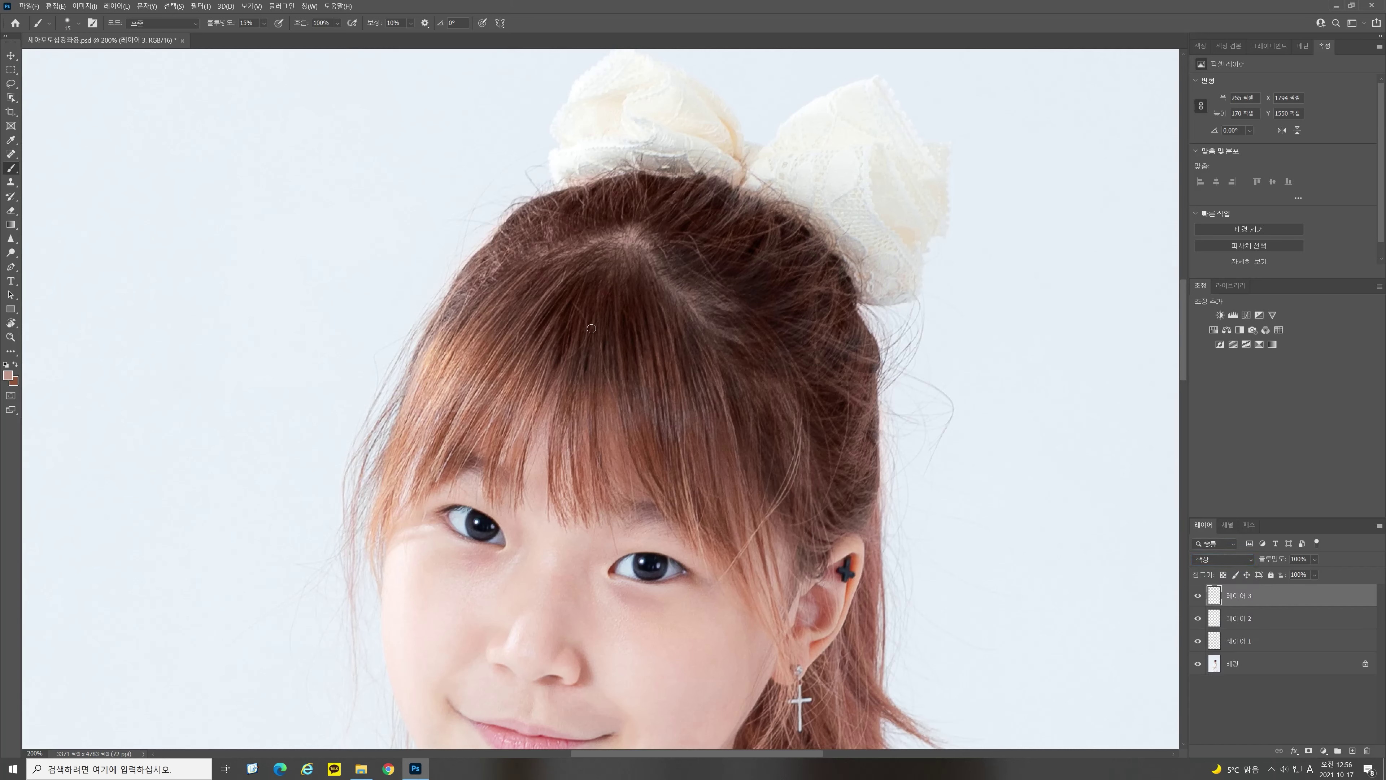
pyautogui.moveTo(540, 394)
pyautogui.mouseDown()
pyautogui.moveTo(559, 341)
pyautogui.moveTo(640, 328)
pyautogui.mouseUp()
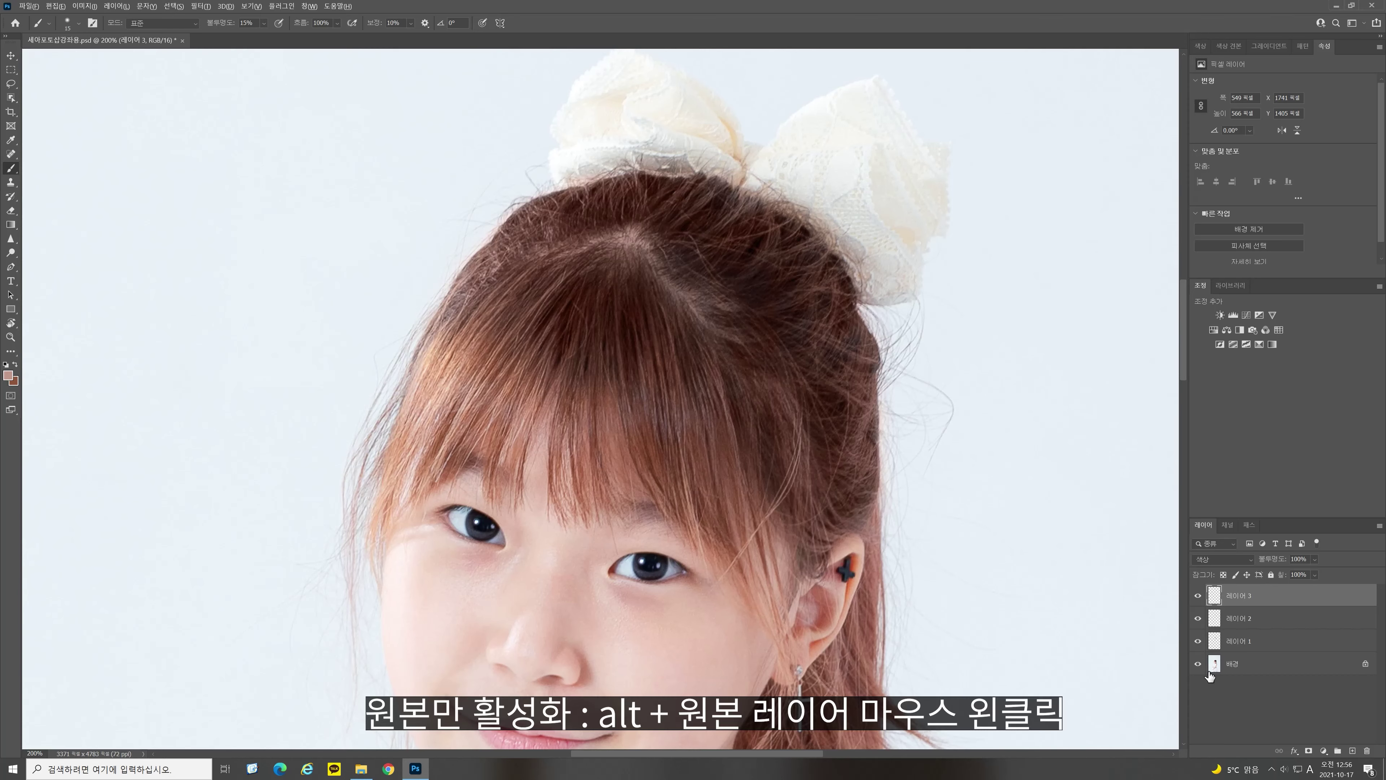
# Step: Compare the recoloured hair with the original by isolating the background layer, restoring all layers and viewing more of the portrait
pyautogui.keyDown('alt'); pyautogui.click(1198, 663); pyautogui.keyUp('alt')
pyautogui.keyDown('alt'); pyautogui.click(1207, 670); pyautogui.keyUp('alt')
pyautogui.keyDown('alt'); pyautogui.click(1207, 671); pyautogui.keyUp('alt')
pyautogui.keyDown('alt'); pyautogui.click(1208, 670); pyautogui.keyUp('alt')
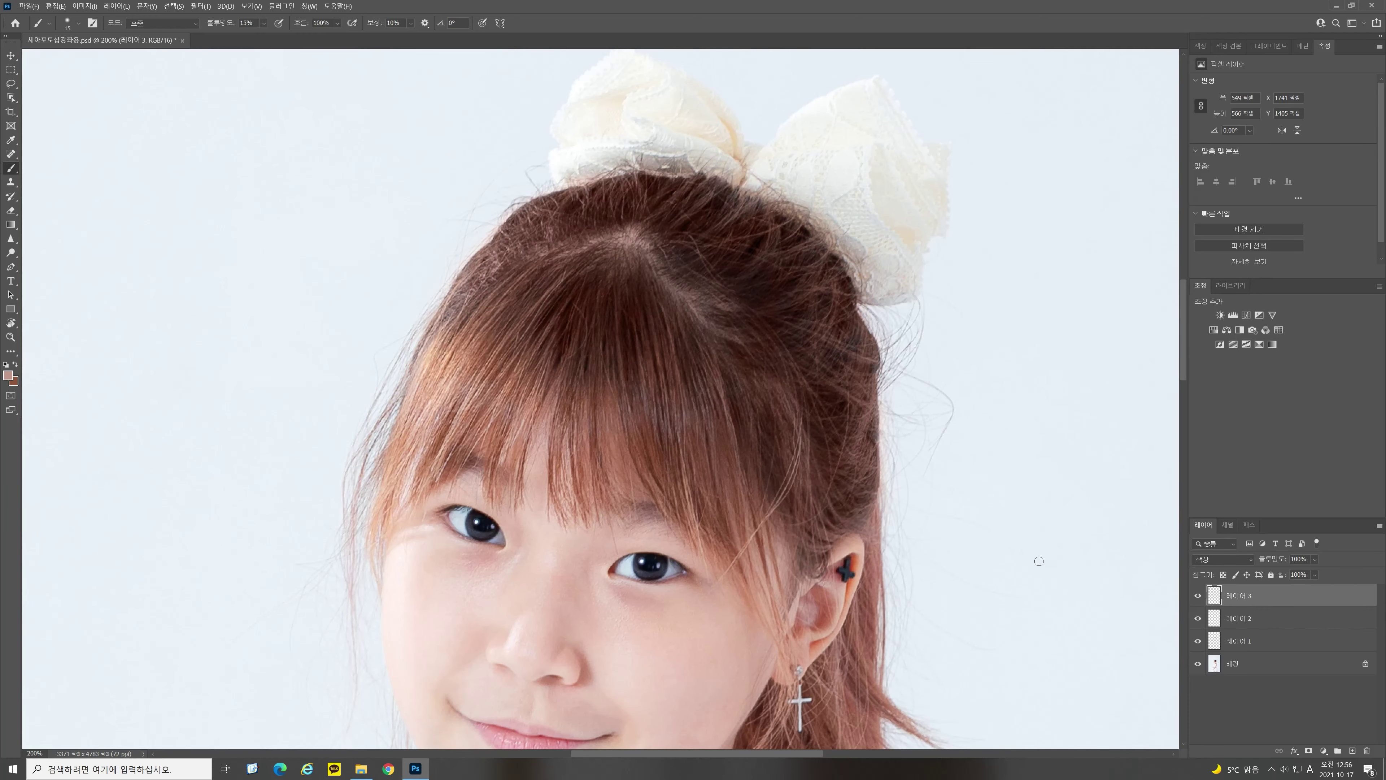
pyautogui.hotkey('ctrl', '-')
pyautogui.press('e')
pyautogui.hotkey('ctrl', '-')
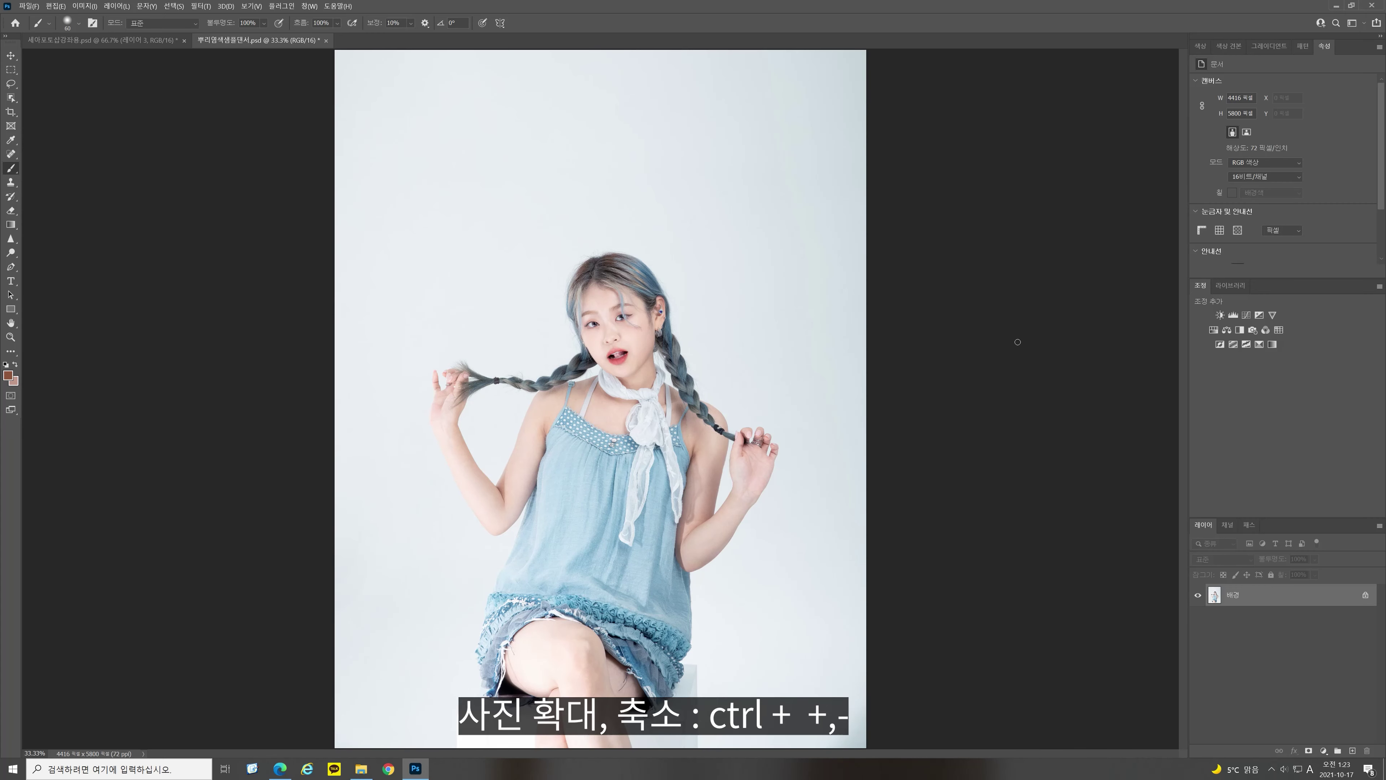
# Step: Turn on Quick Mask mode for the portrait of the woman with blue braids
pyautogui.hotkey('ctrl', '+')
pyautogui.scroll(2, 1020, 344)
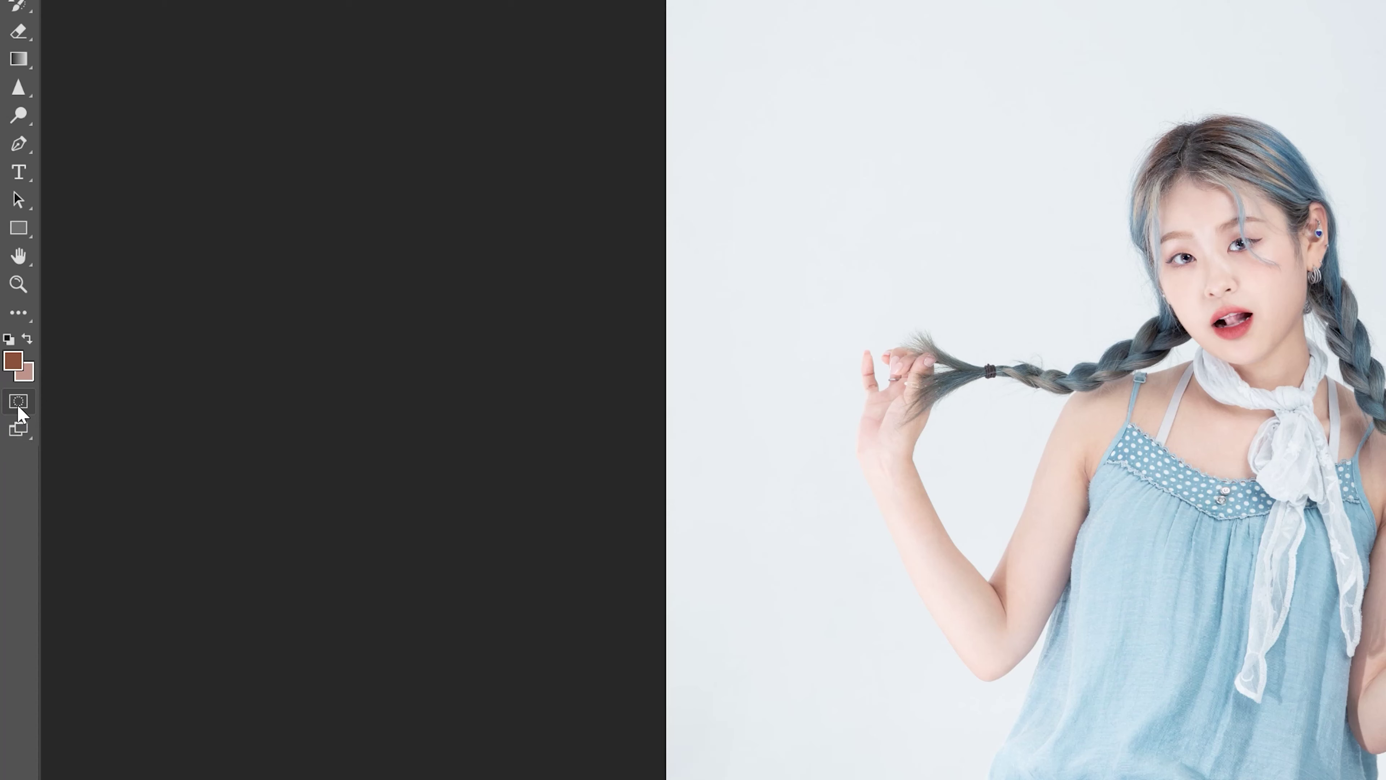
pyautogui.click(18, 404)
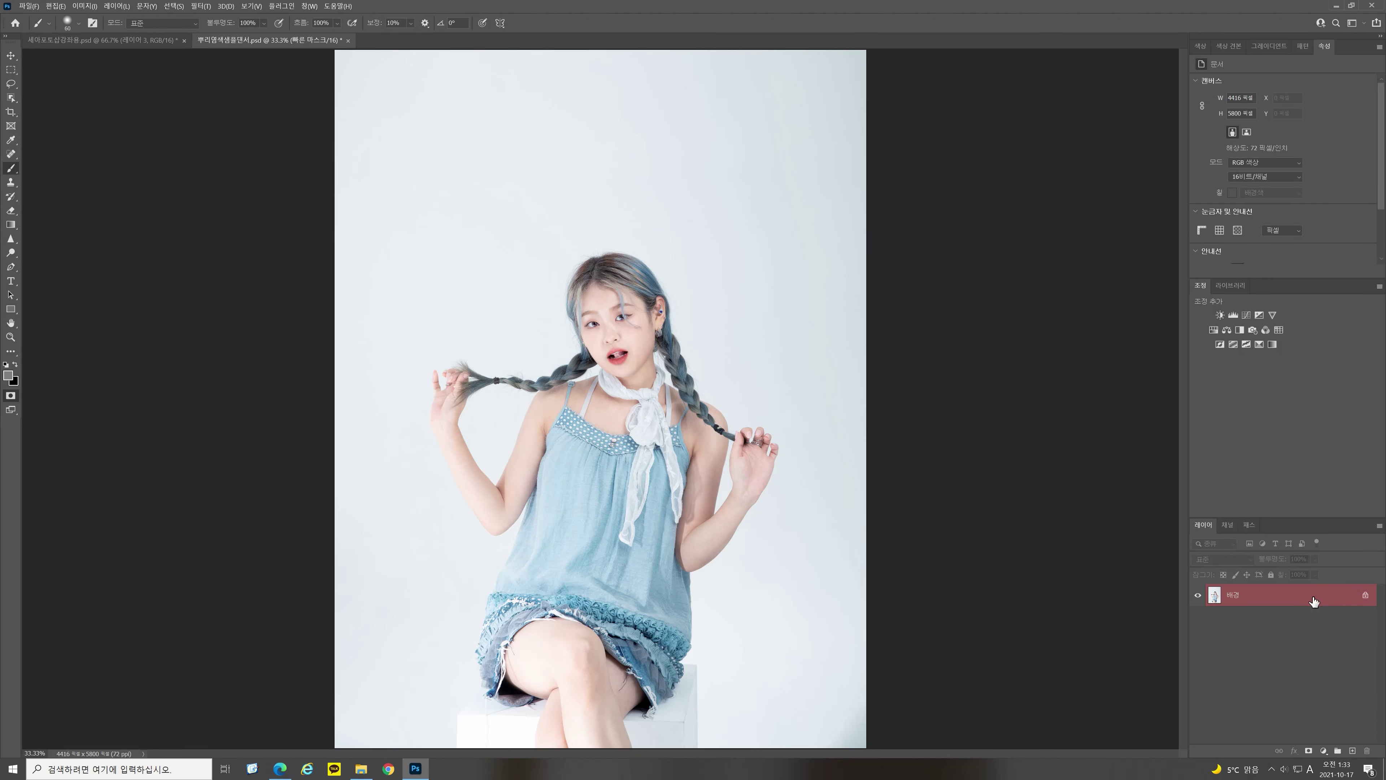
pyautogui.press('q')
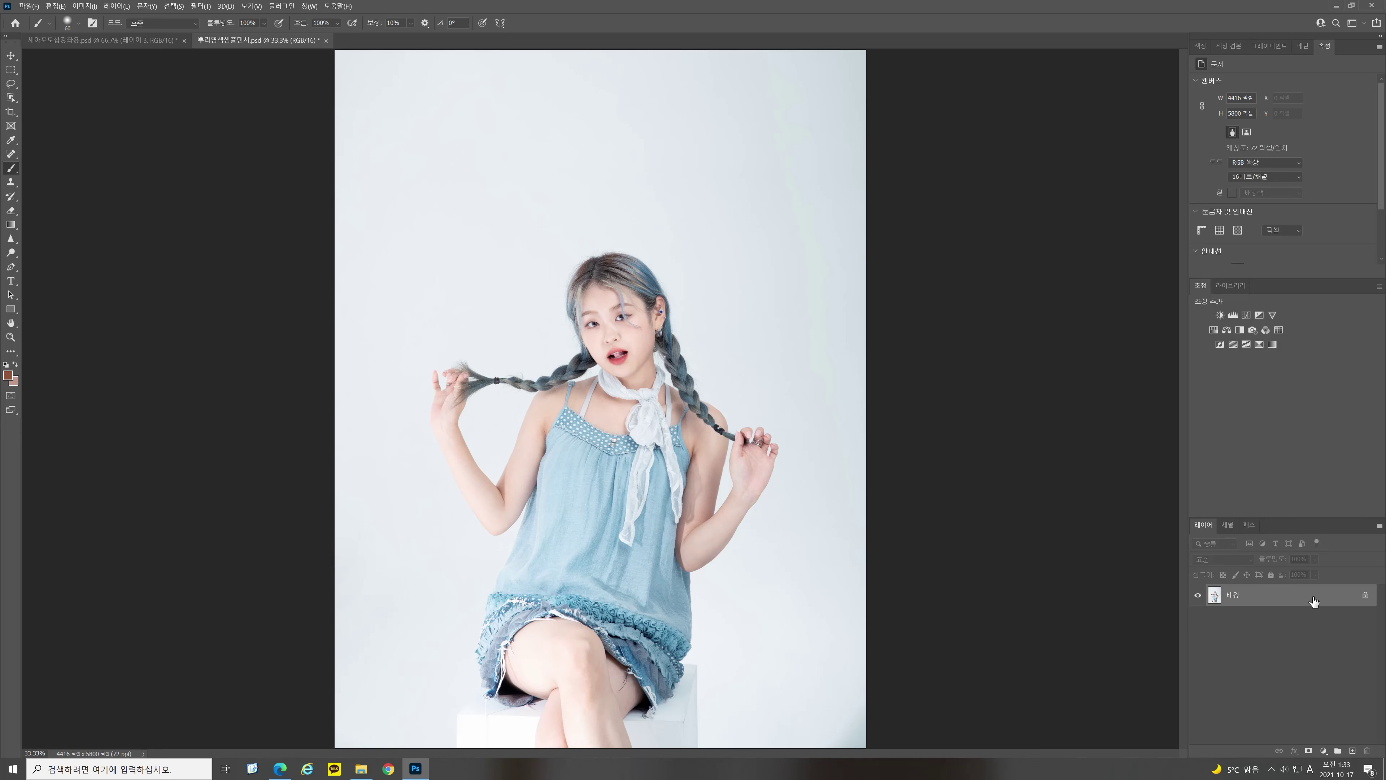
pyautogui.press('q')
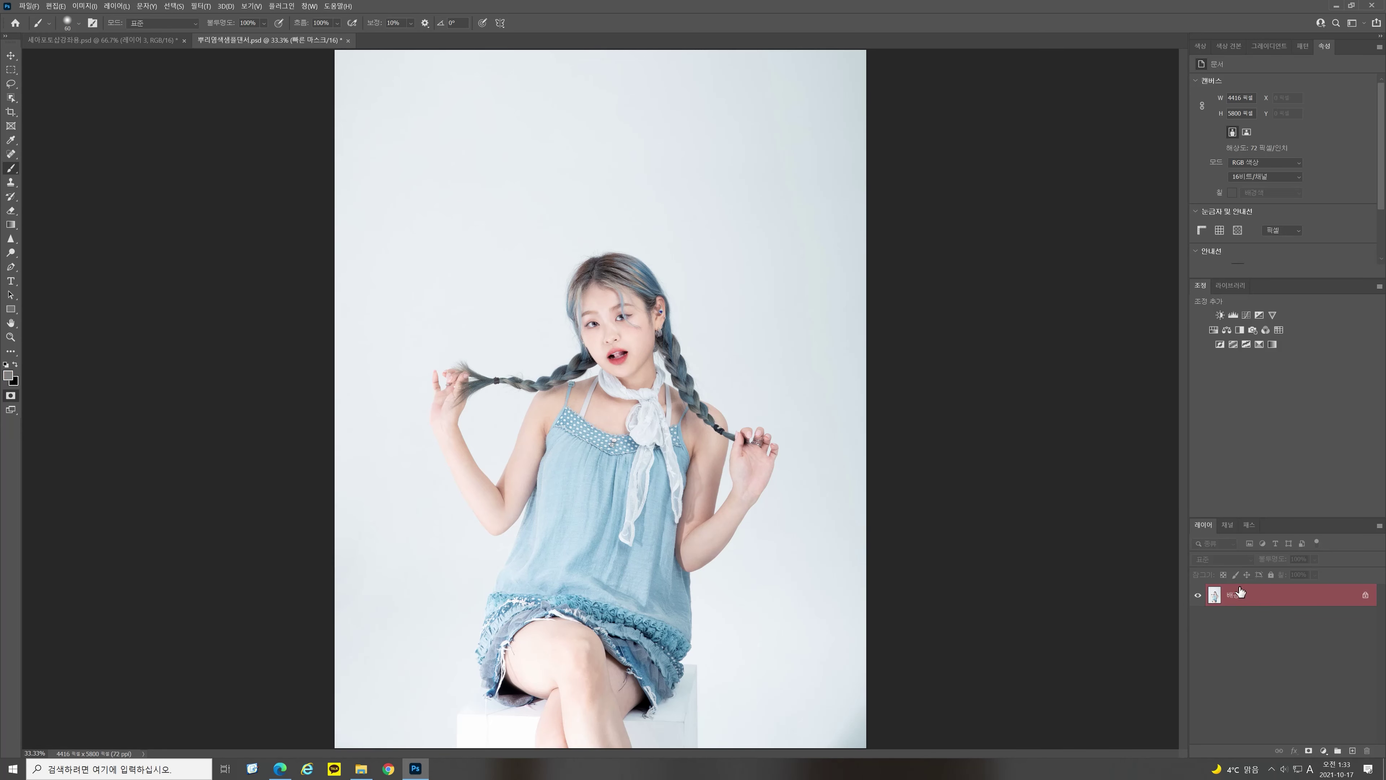
# Step: Paint the quick mask over the dark roots and crown, following the hair strands down towards the blue lengths
pyautogui.hotkey('ctrl', '+')
pyautogui.hotkey('ctrl', '+')
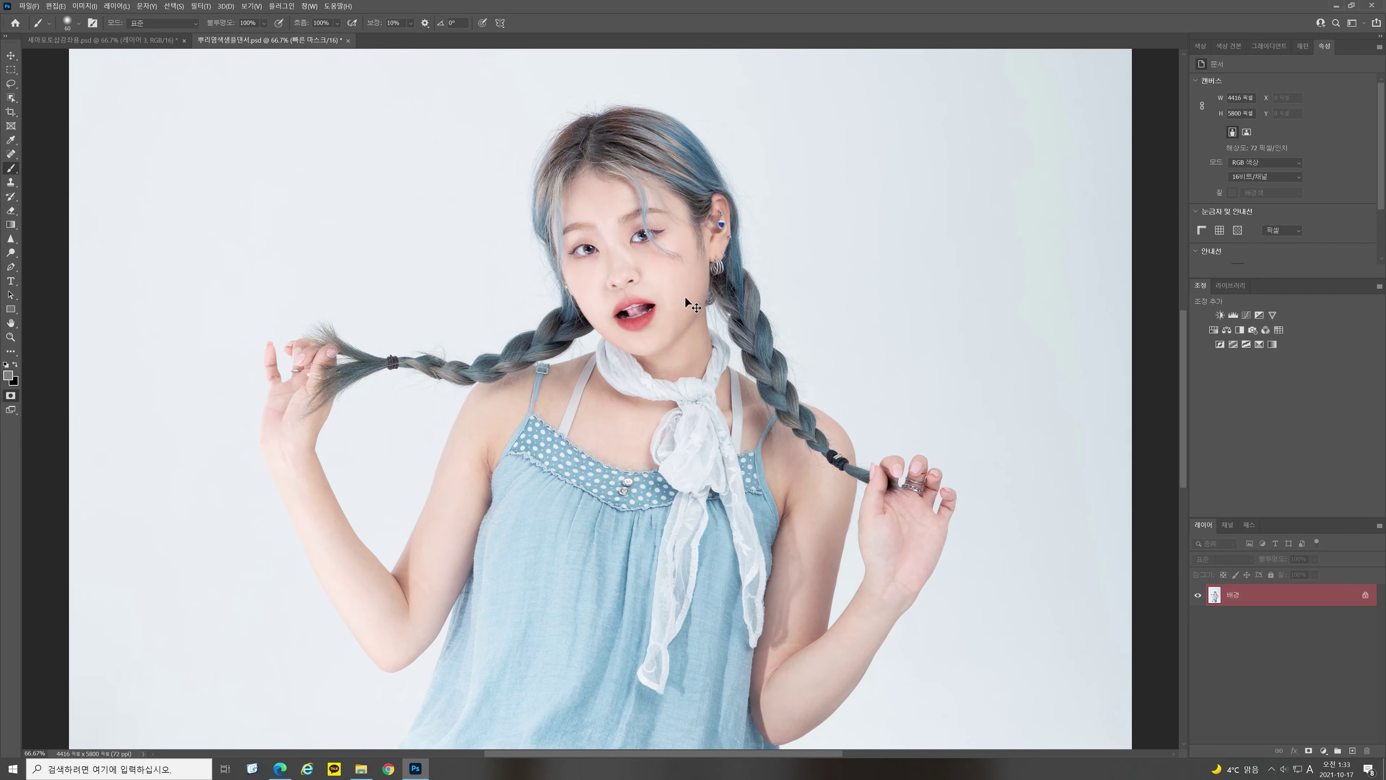
pyautogui.moveTo(672, 325)
pyautogui.mouseDown()
pyautogui.moveTo(679, 382)
pyautogui.moveTo(662, 426)
pyautogui.mouseUp()
pyautogui.hotkey('ctrl', '+')
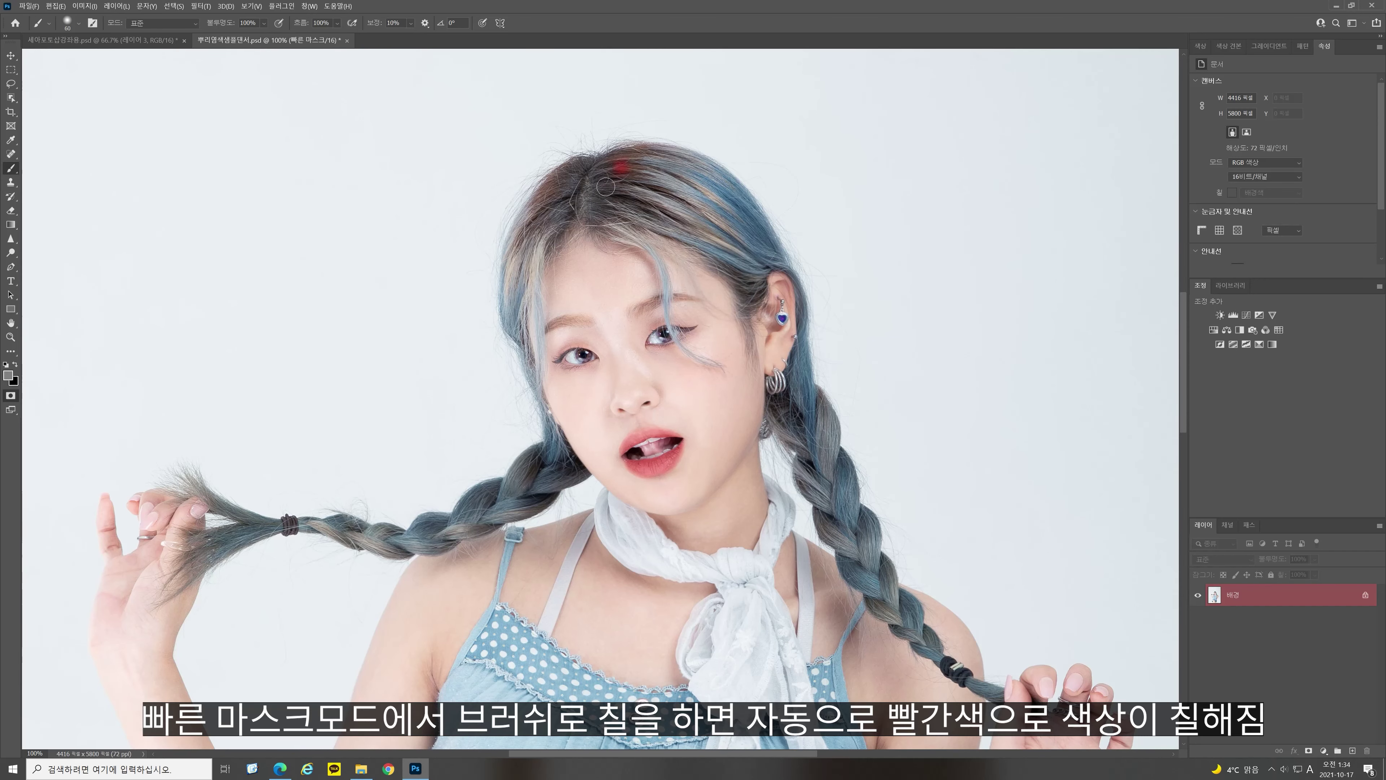
pyautogui.moveTo(610, 189)
pyautogui.mouseDown()
pyautogui.moveTo(557, 212)
pyautogui.moveTo(590, 178)
pyautogui.moveTo(564, 214)
pyautogui.moveTo(554, 204)
pyautogui.moveTo(575, 203)
pyautogui.moveTo(541, 255)
pyautogui.moveTo(595, 211)
pyautogui.moveTo(569, 242)
pyautogui.moveTo(650, 219)
pyautogui.moveTo(606, 196)
pyautogui.moveTo(666, 167)
pyautogui.moveTo(554, 191)
pyautogui.moveTo(587, 172)
pyautogui.moveTo(586, 219)
pyautogui.moveTo(738, 254)
pyautogui.moveTo(645, 251)
pyautogui.moveTo(651, 240)
pyautogui.moveTo(557, 256)
pyautogui.moveTo(539, 302)
pyautogui.moveTo(546, 261)
pyautogui.moveTo(537, 294)
pyautogui.moveTo(514, 309)
pyautogui.moveTo(697, 218)
pyautogui.moveTo(729, 241)
pyautogui.mouseUp()
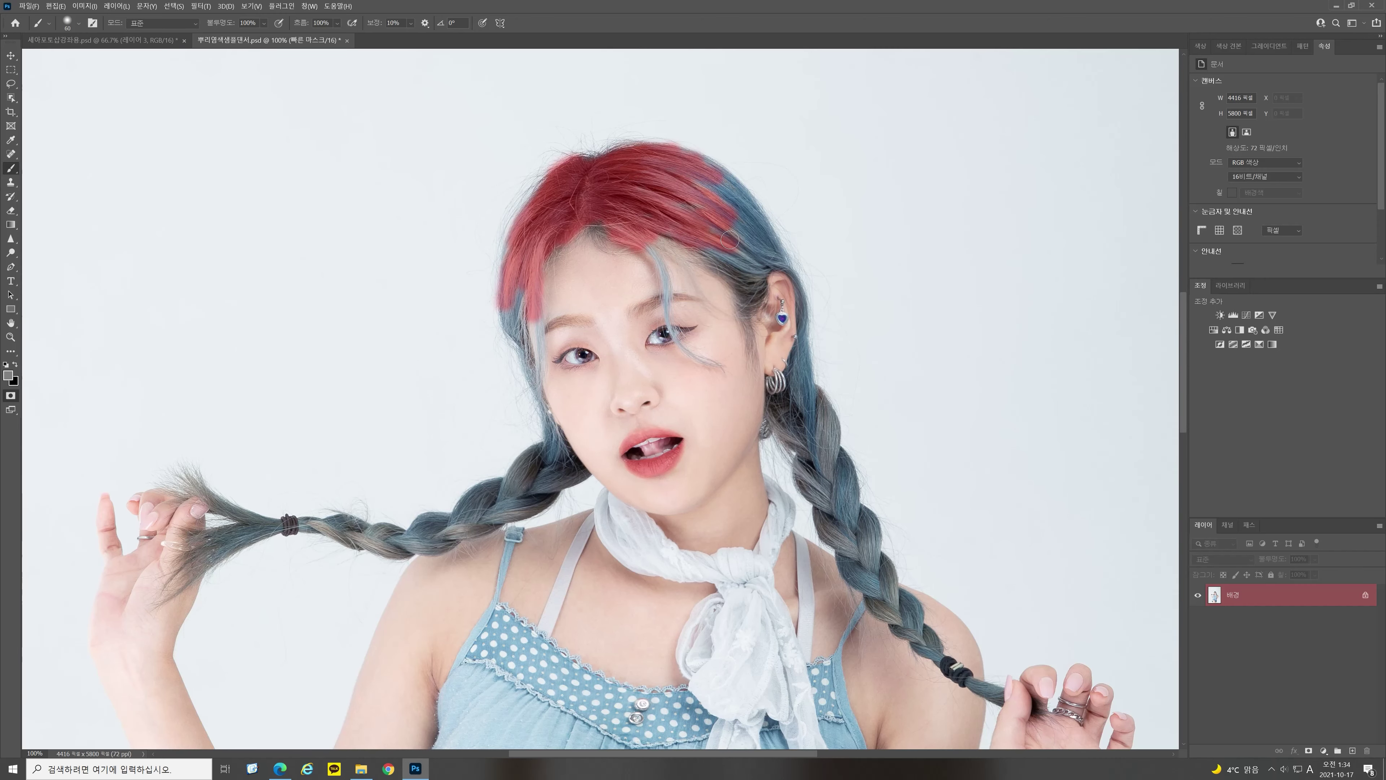
# Step: Convert the quick mask to a selection and invert it so only the painted root area is selected
pyautogui.press('q')
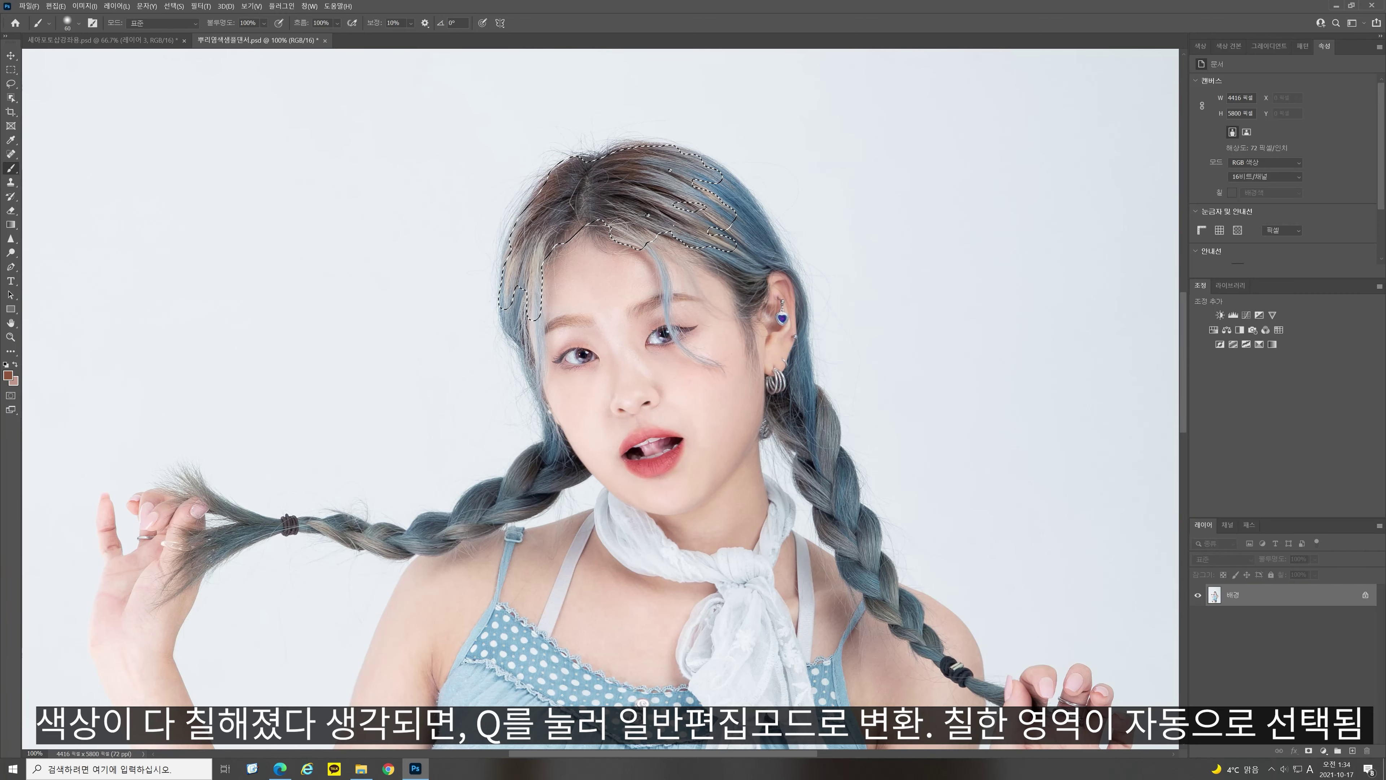
pyautogui.hotkey('ctrl', '0')
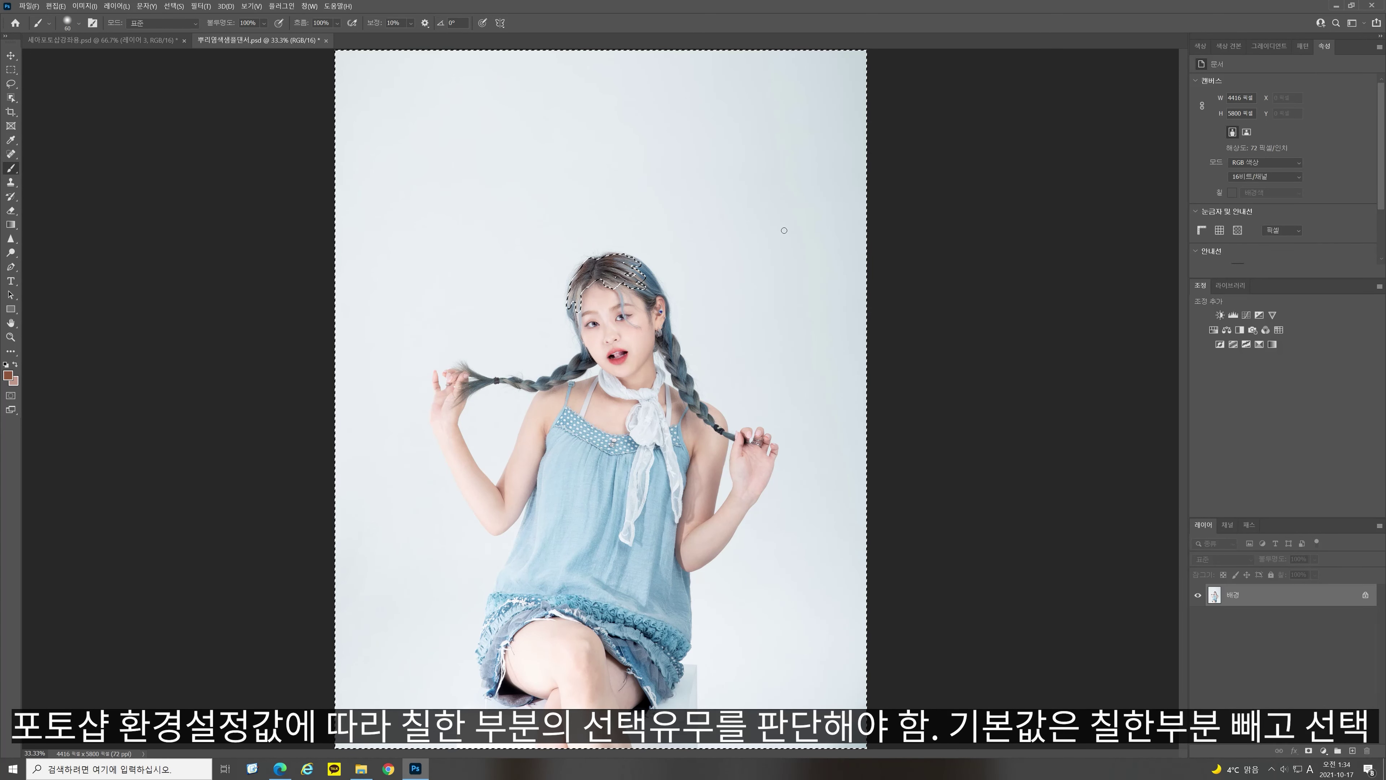
pyautogui.hotkey('ctrl', 'shift', 'i')
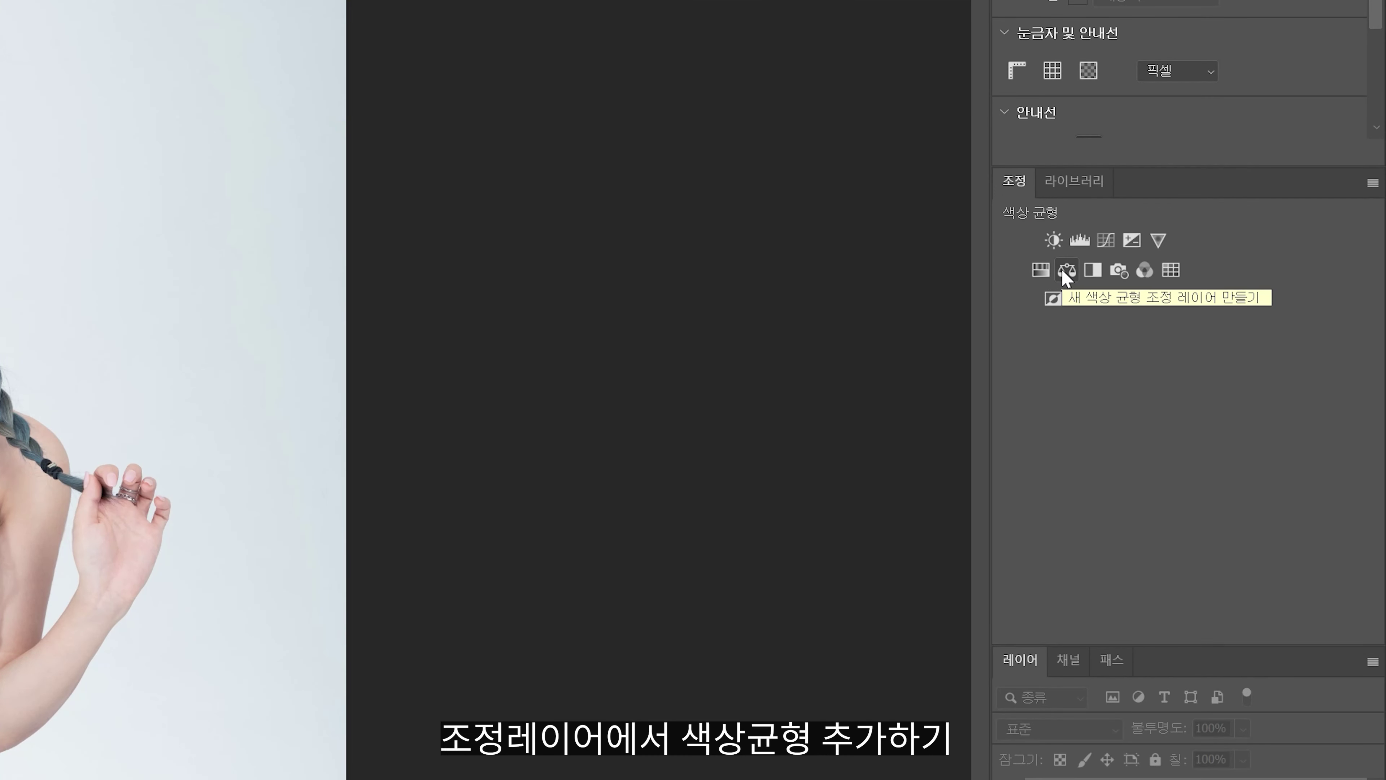
# Step: Add a Color Balance adjustment layer for the selected roots with midtones Cyan-Red at -58 and Yellow-Blue at +15
pyautogui.click(1064, 269)
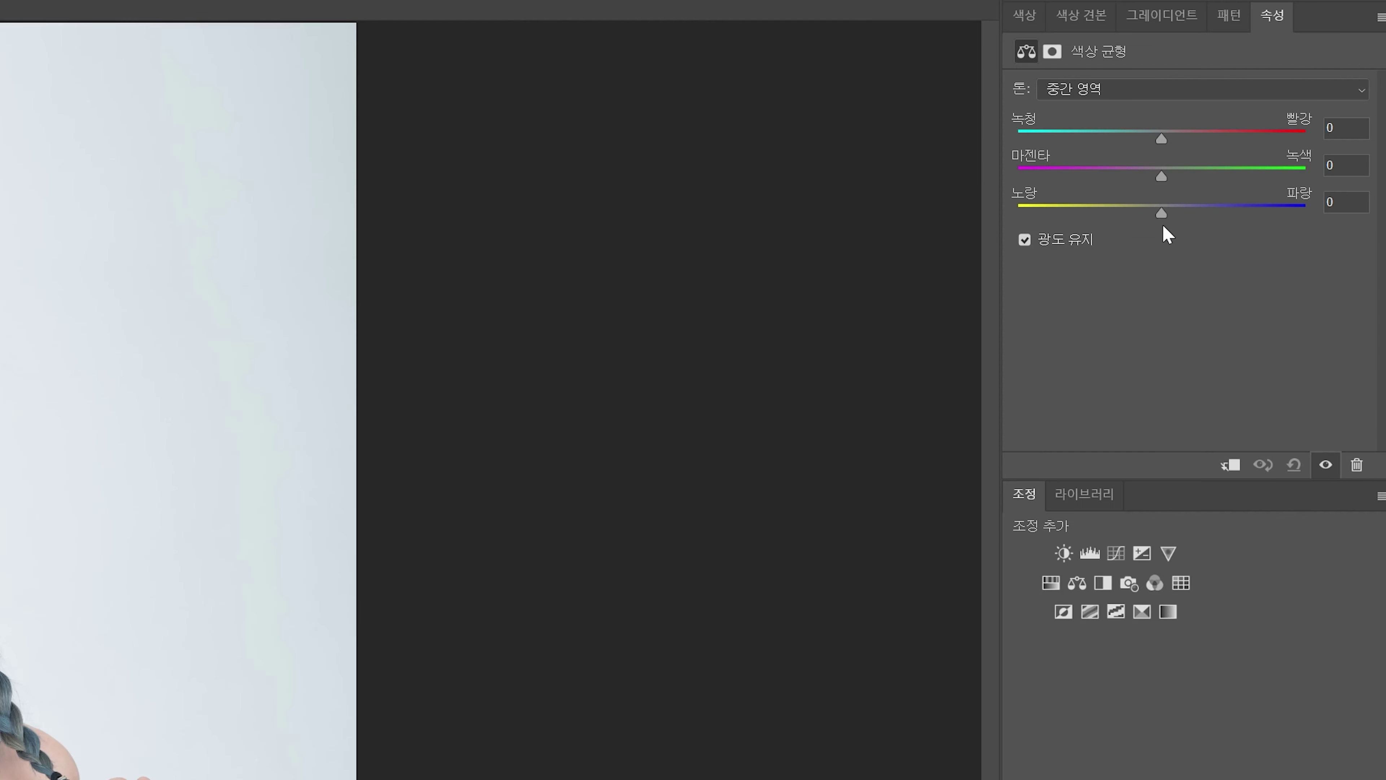
pyautogui.moveTo(1161, 214); pyautogui.dragTo(1182, 213)
pyautogui.moveTo(1162, 134); pyautogui.dragTo(1143, 134)
pyautogui.moveTo(1223, 115); pyautogui.dragTo(1207, 116)
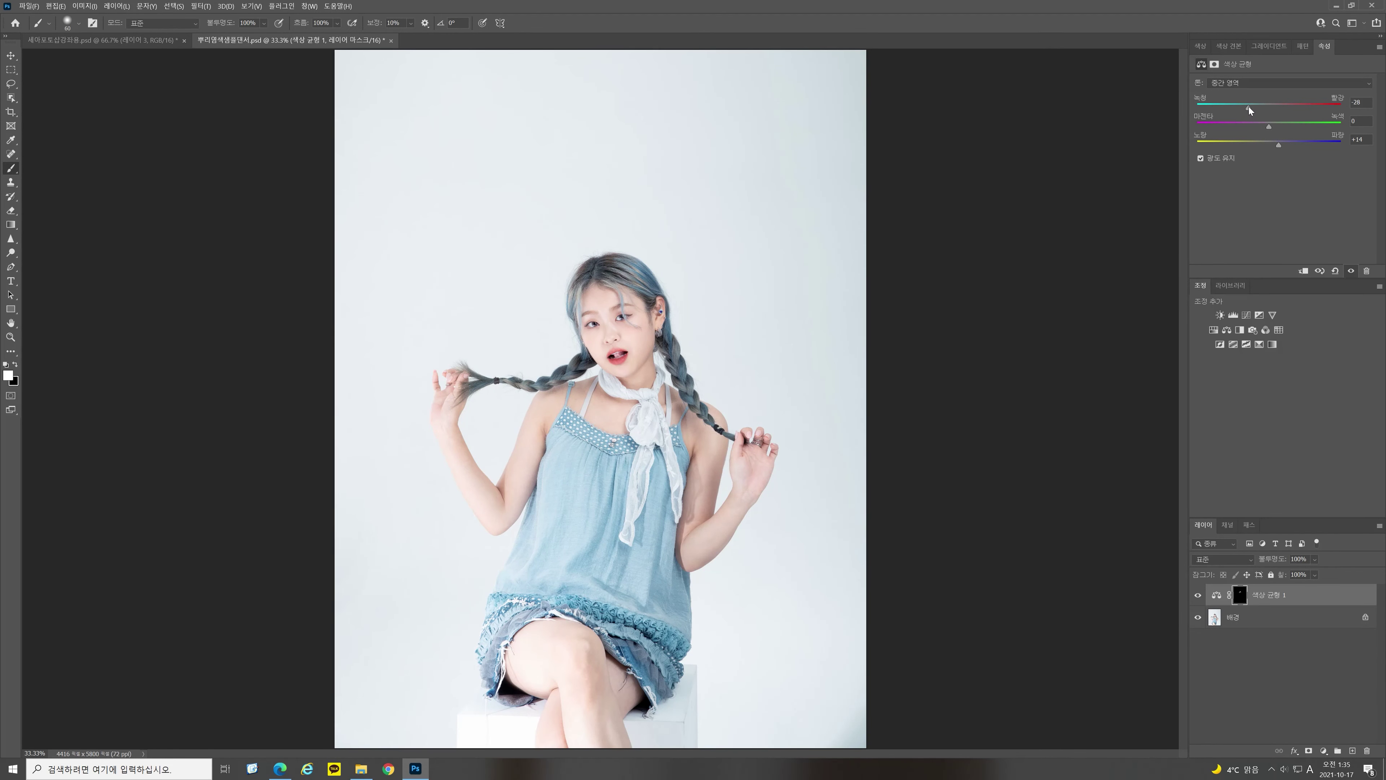
pyautogui.hotkey('ctrl', '+')
pyautogui.hotkey('ctrl', '+')
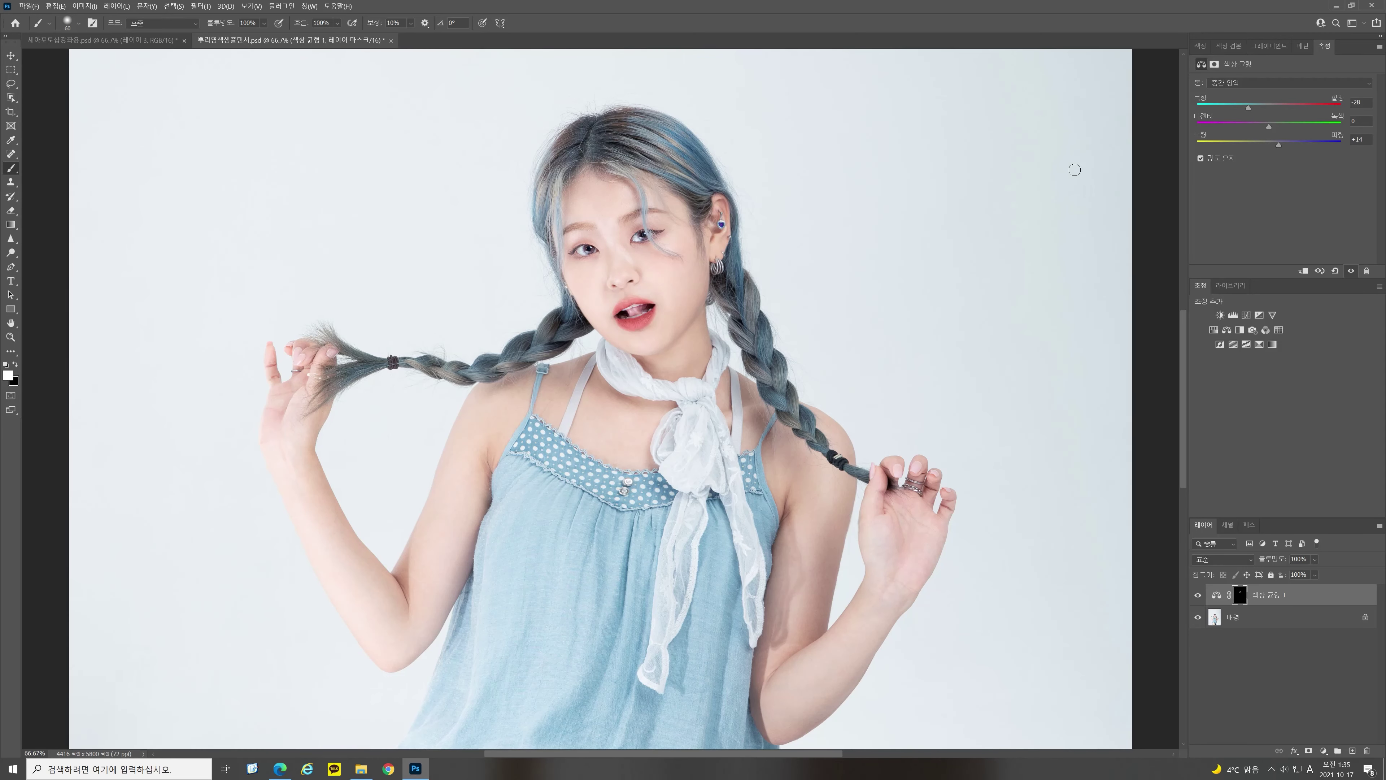
pyautogui.scroll(2, 1061, 189)
pyautogui.moveTo(1242, 101); pyautogui.dragTo(1283, 143)
pyautogui.moveTo(1231, 107); pyautogui.dragTo(1226, 107)
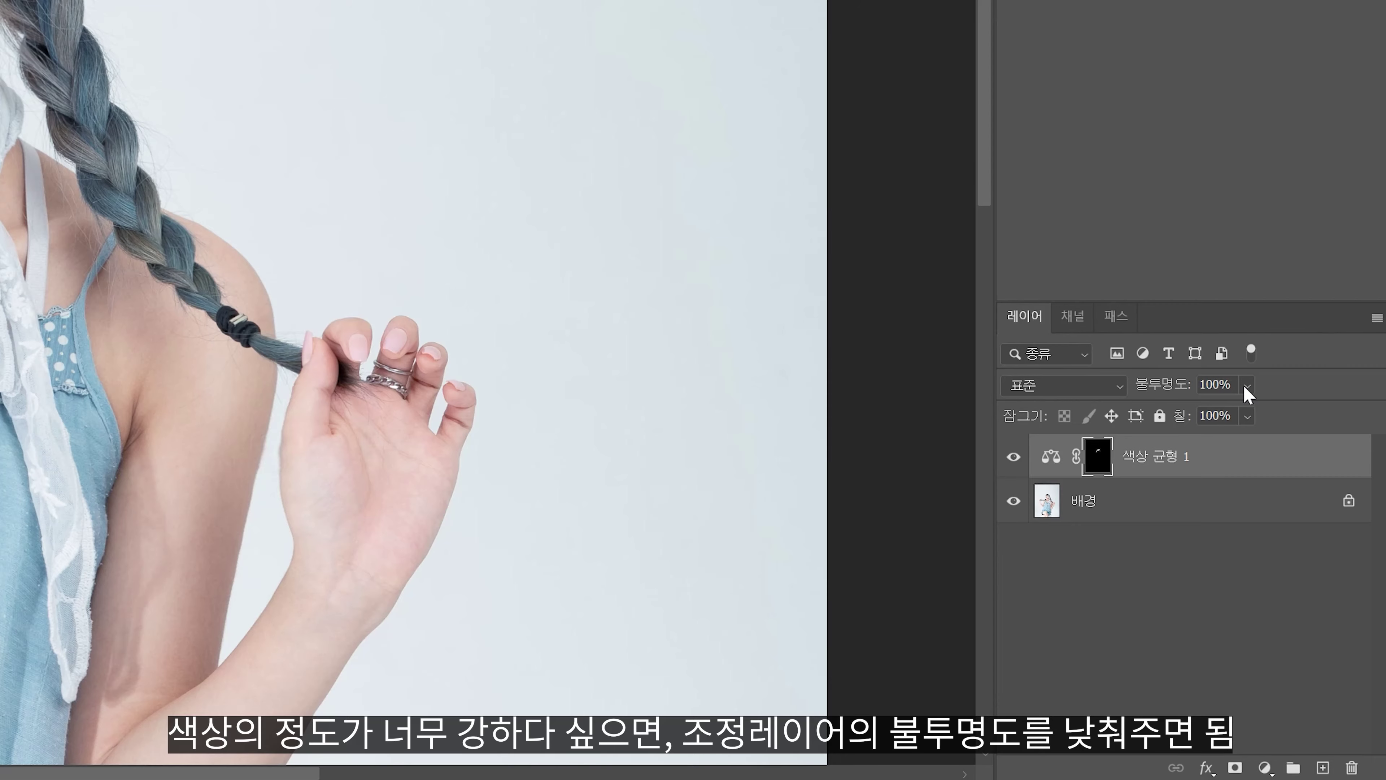
# Step: Lower the Color Balance adjustment layer's opacity to 79%
pyautogui.click(1248, 387)
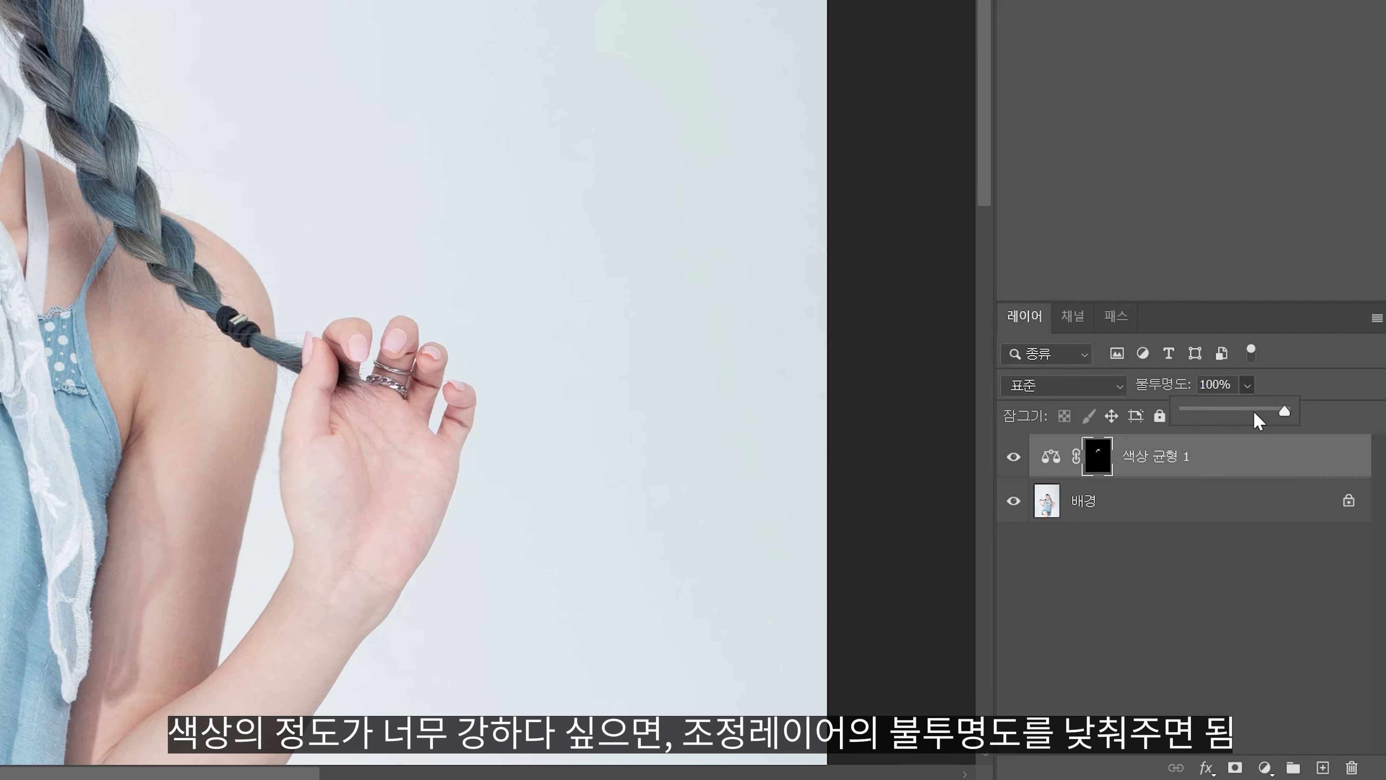
pyautogui.moveTo(1286, 414); pyautogui.dragTo(1166, 411)
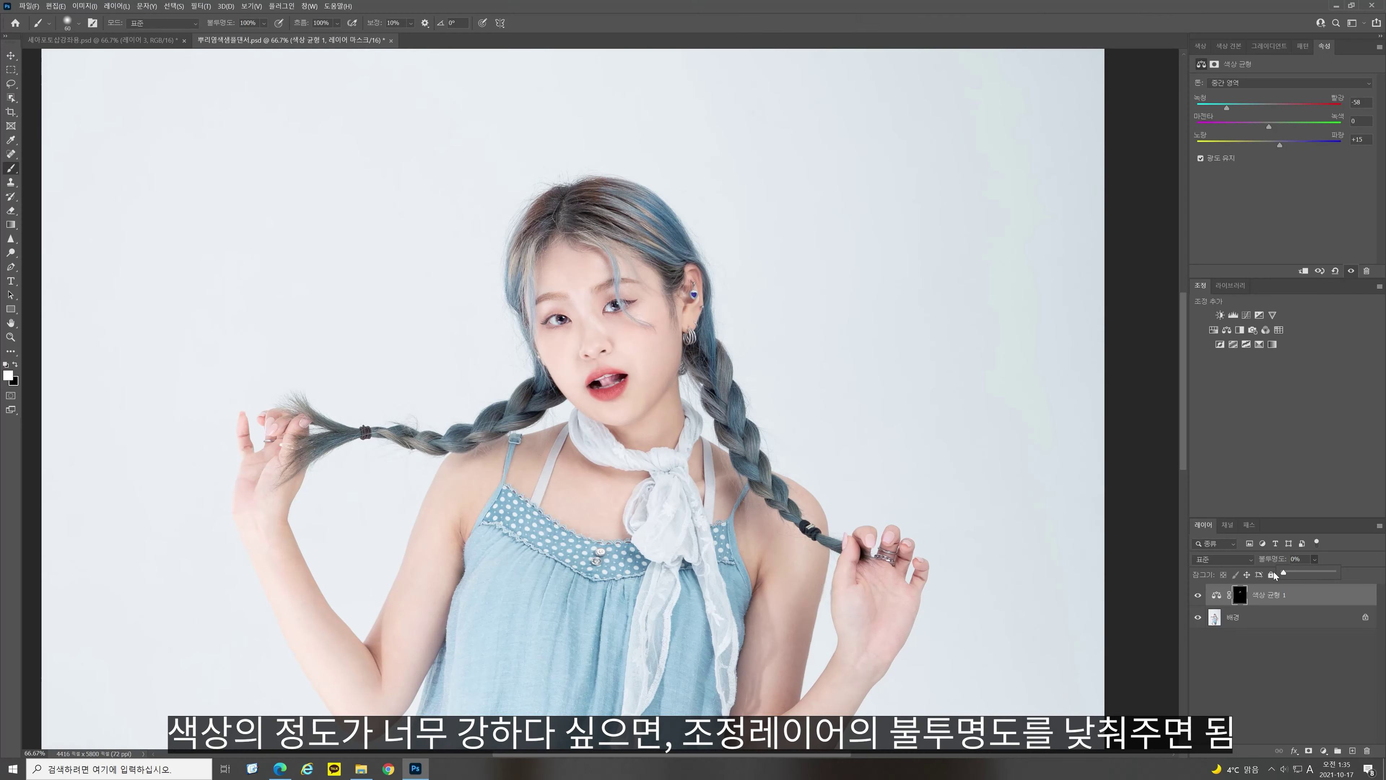
pyautogui.moveTo(1273, 571); pyautogui.dragTo(1325, 574)
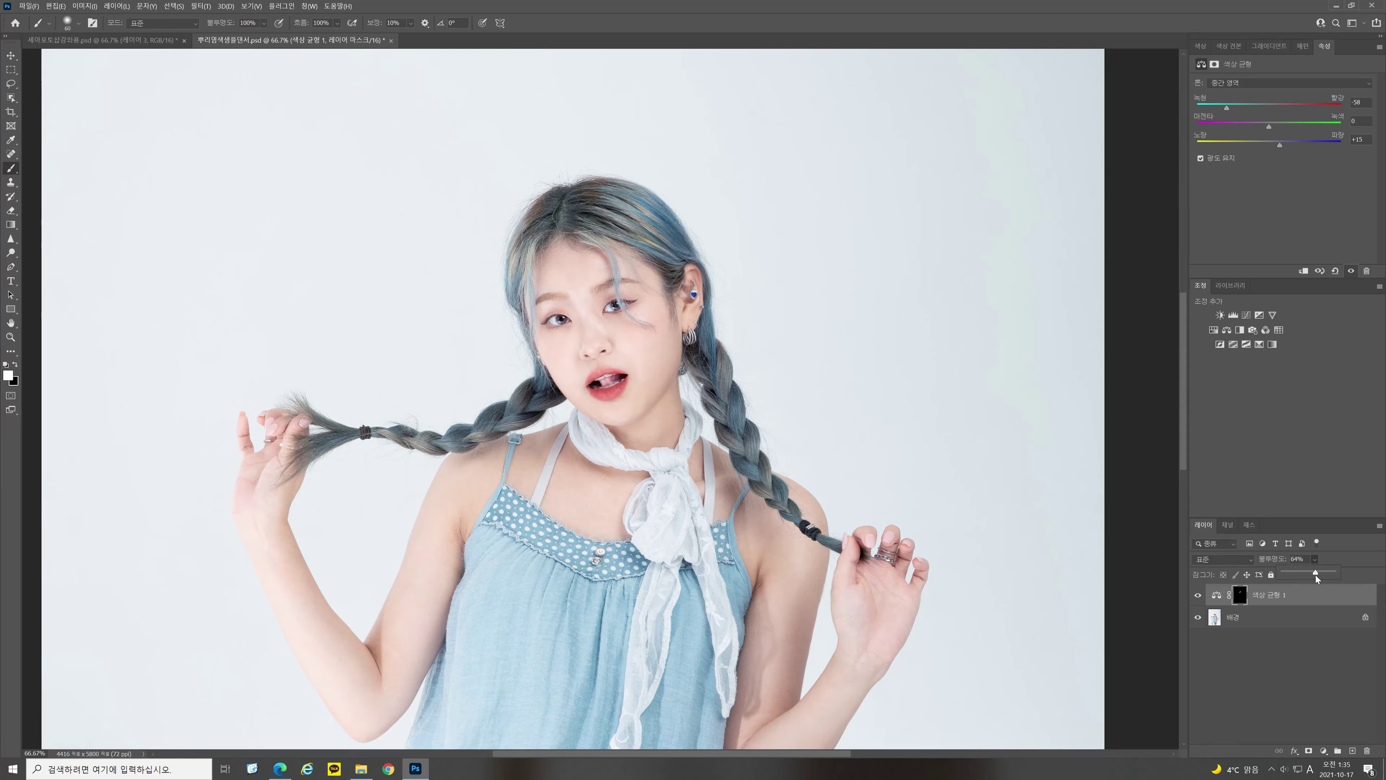
pyautogui.click(1298, 650)
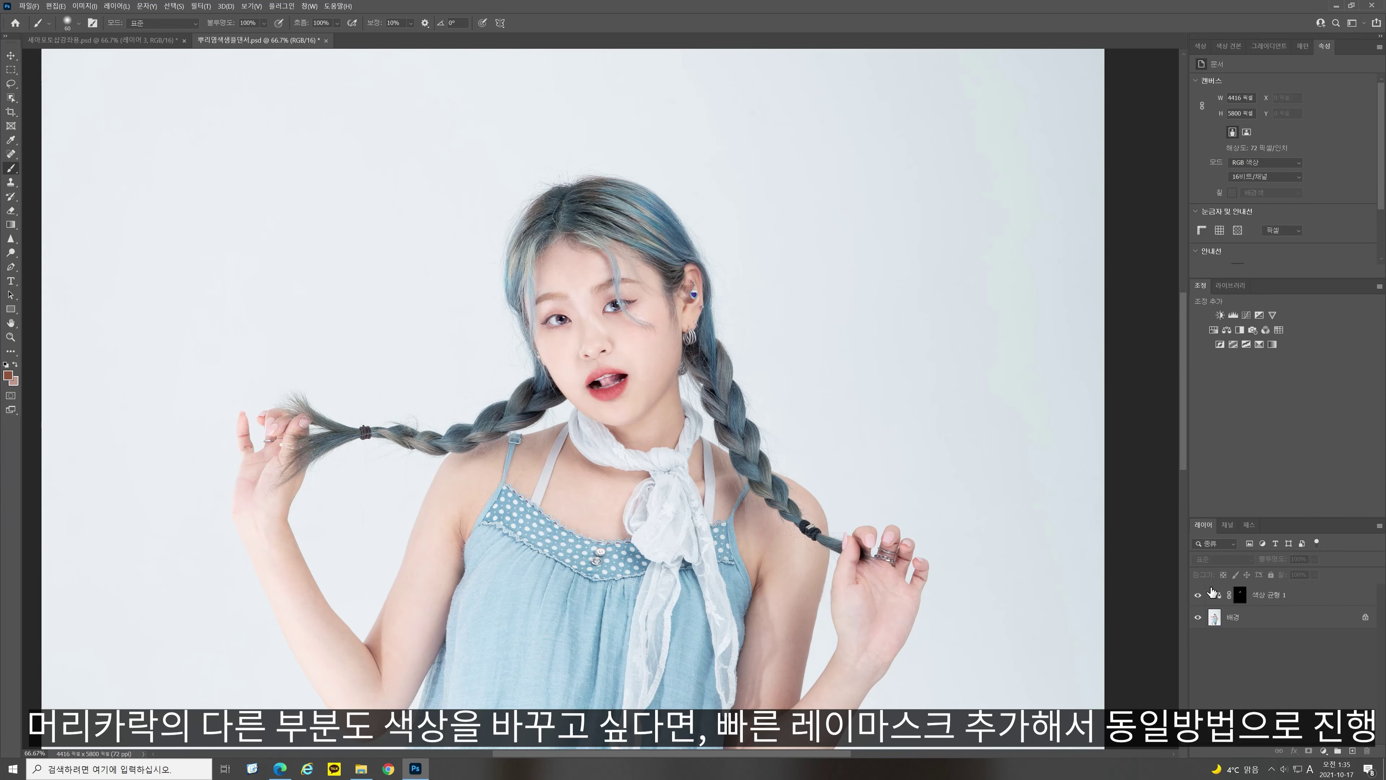
# Step: On the background layer, quick-mask the inner braids and the hair beside the ear, and select only those painted areas
pyautogui.click(1300, 603)
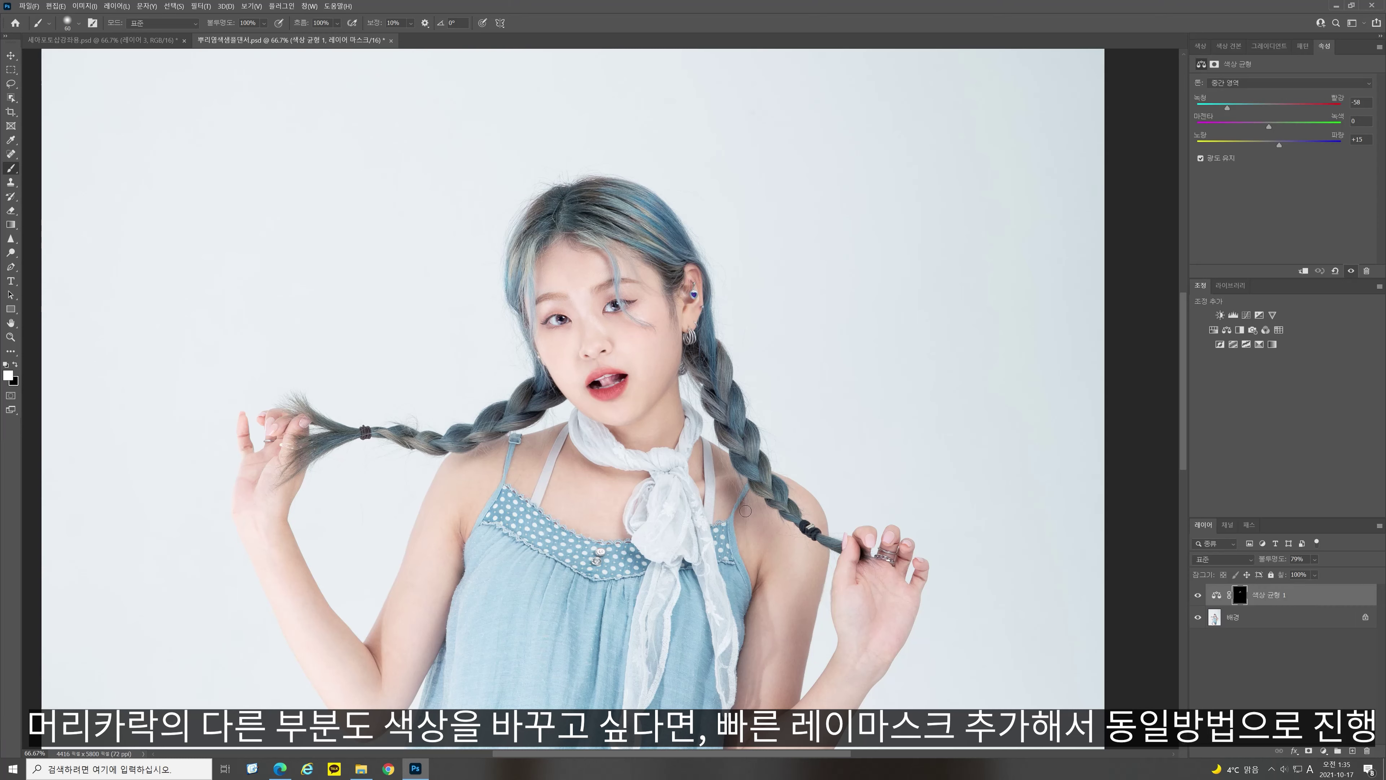
pyautogui.click(1250, 627)
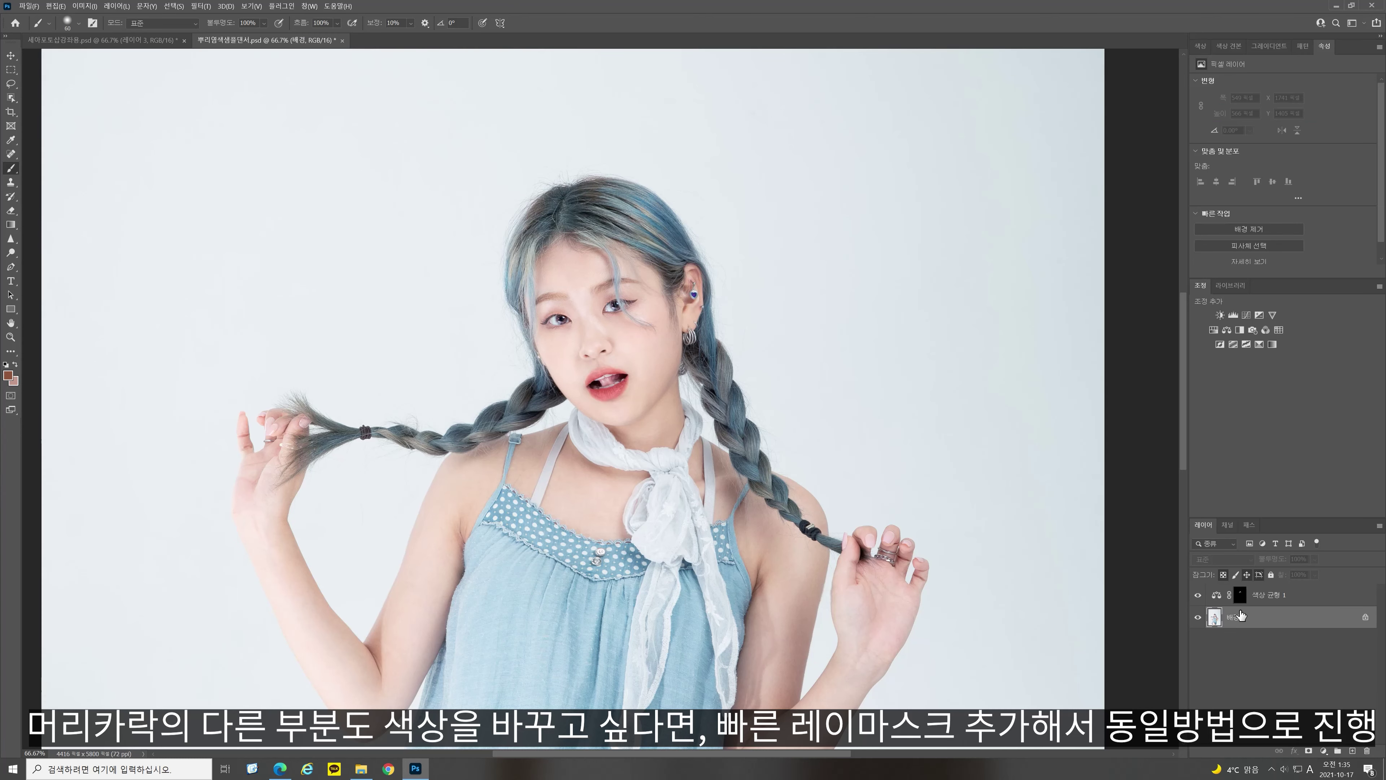
pyautogui.press('q')
pyautogui.moveTo(701, 361); pyautogui.dragTo(712, 403)
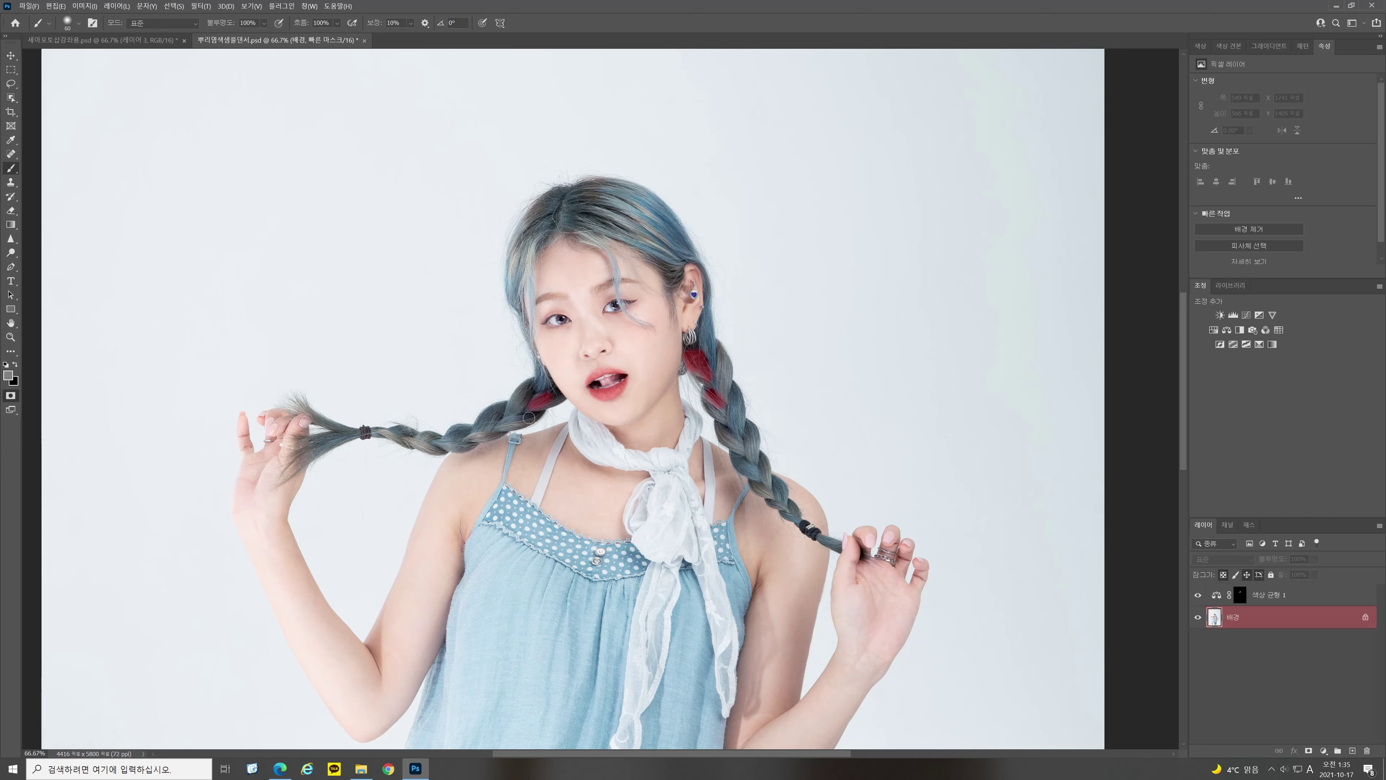
pyautogui.moveTo(552, 402)
pyautogui.mouseDown()
pyautogui.moveTo(541, 407)
pyautogui.moveTo(558, 393)
pyautogui.mouseUp()
pyautogui.moveTo(652, 257); pyautogui.dragTo(670, 301)
pyautogui.press('q')
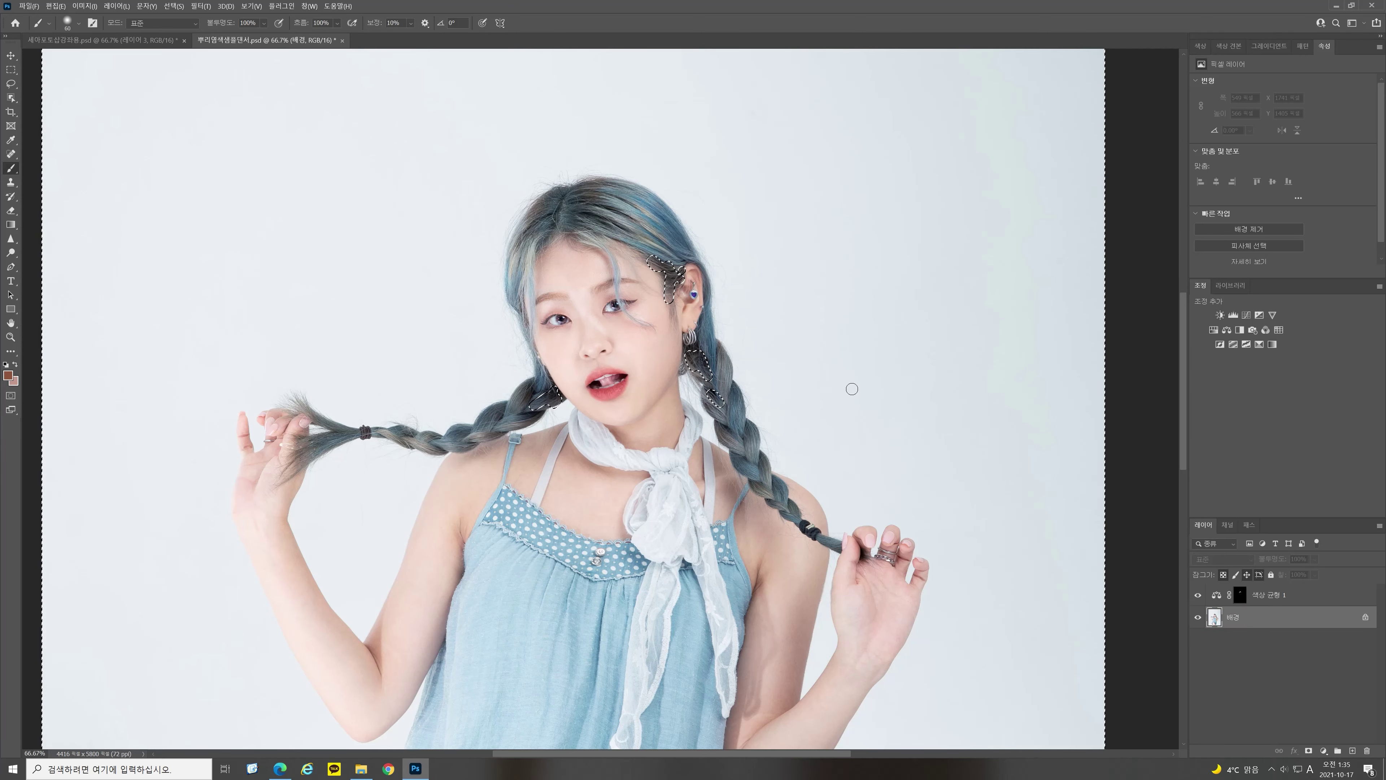
pyautogui.hotkey('ctrl', 'shift', 'i')
# Step: Add a second Color Balance layer above the first with midtones Cyan-Red -41, Magenta-Green +10 and Yellow-Blue +33
pyautogui.click(1301, 596)
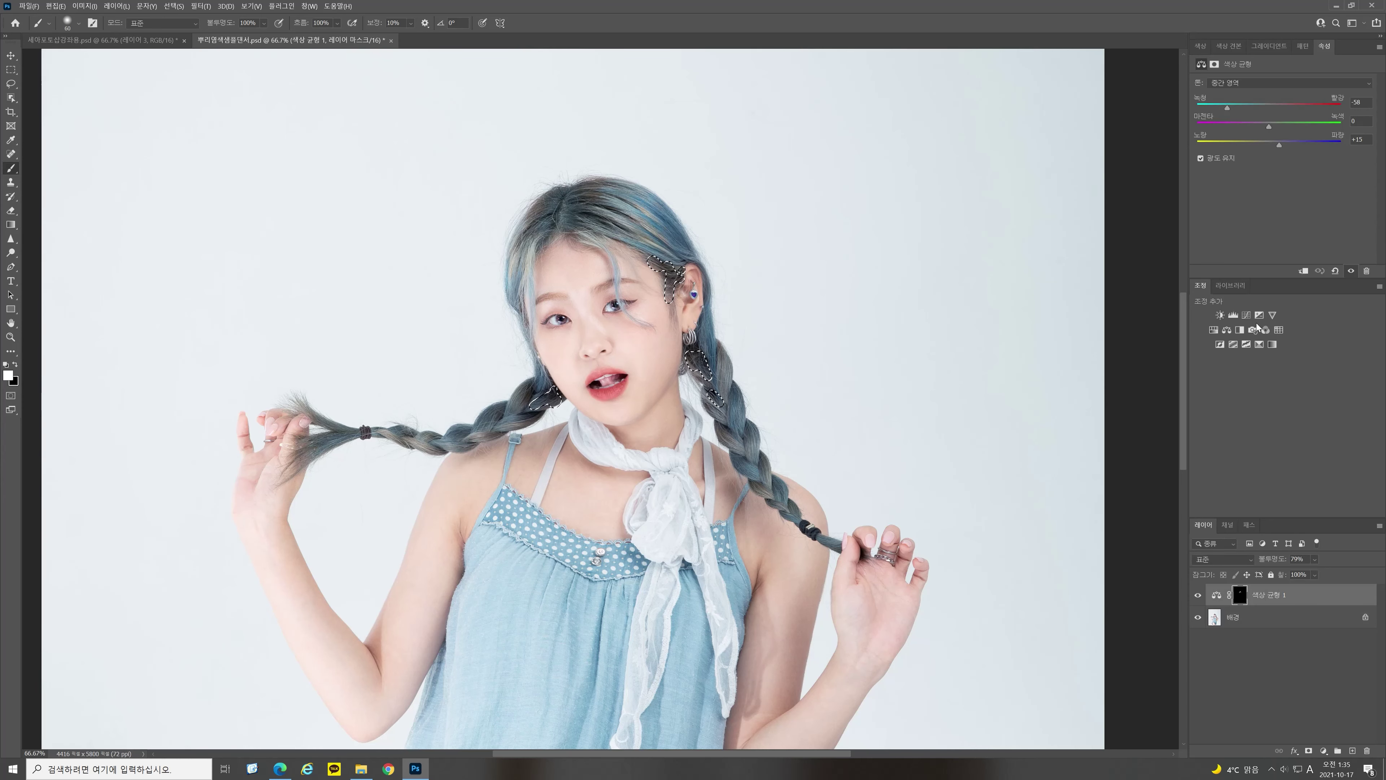
pyautogui.click(1226, 329)
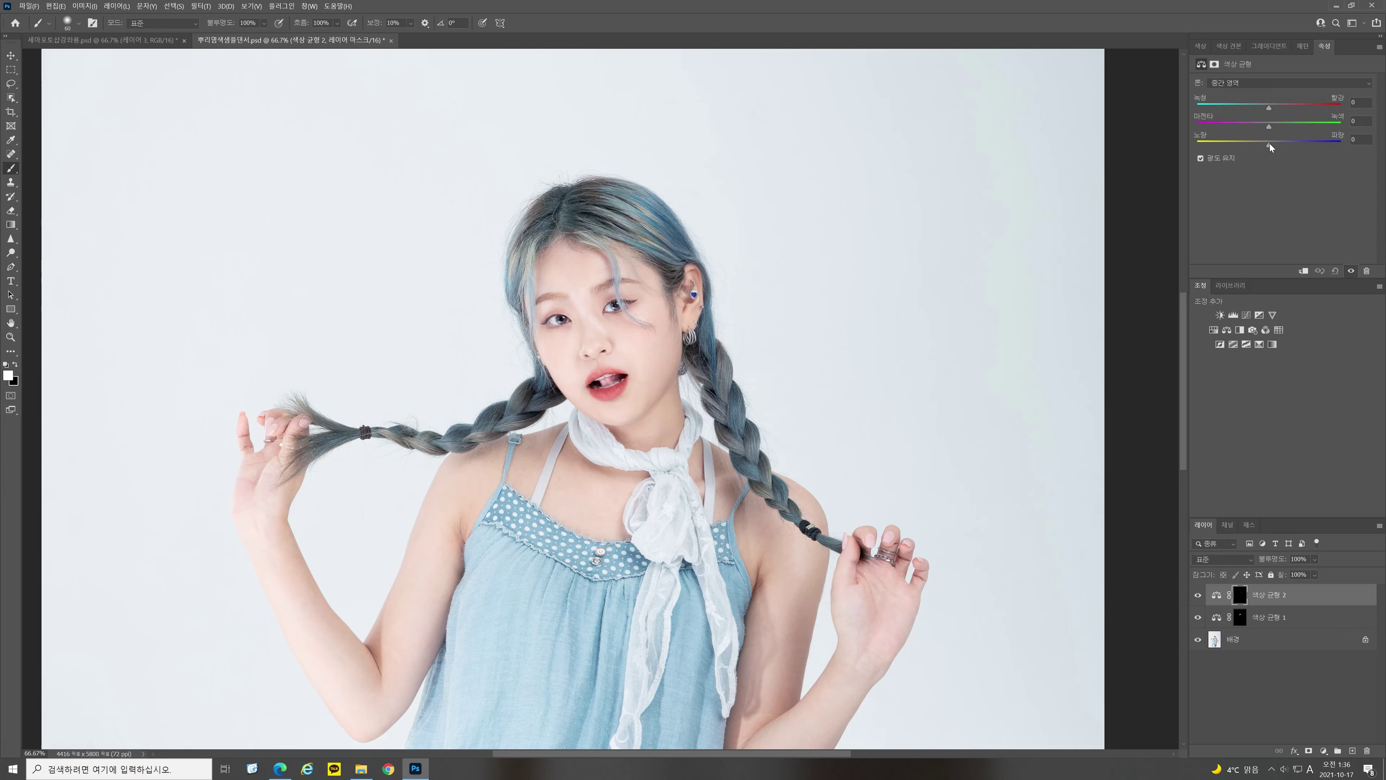
pyautogui.moveTo(1285, 144)
pyautogui.mouseDown()
pyautogui.moveTo(1259, 110)
pyautogui.moveTo(1238, 111)
pyautogui.moveTo(1292, 145)
pyautogui.moveTo(1277, 126)
pyautogui.mouseUp()
# Step: Set the first Color Balance layer's Magenta-Green midtones to +12 and lower the second Color Balance layer's opacity to 80%
pyautogui.click(1290, 619)
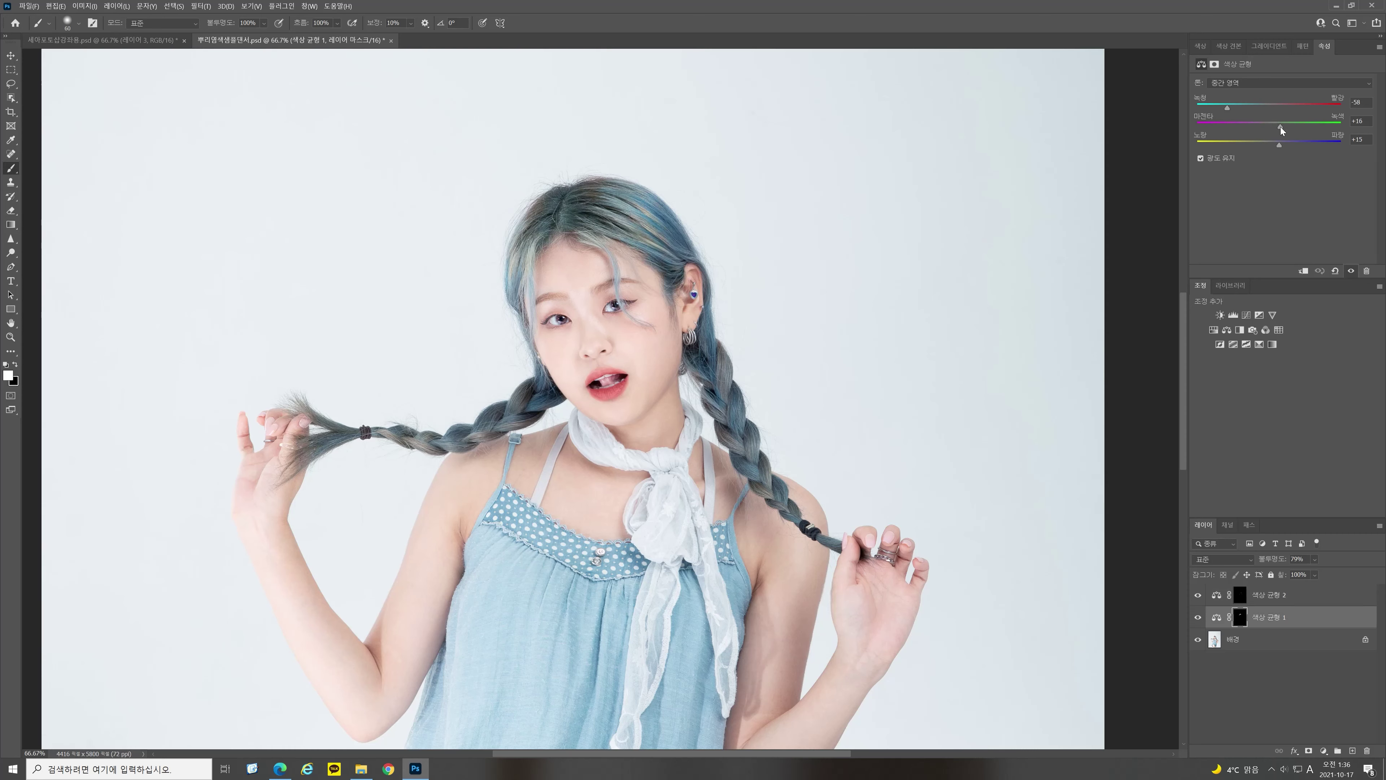
pyautogui.click(1304, 599)
pyautogui.click(1314, 575)
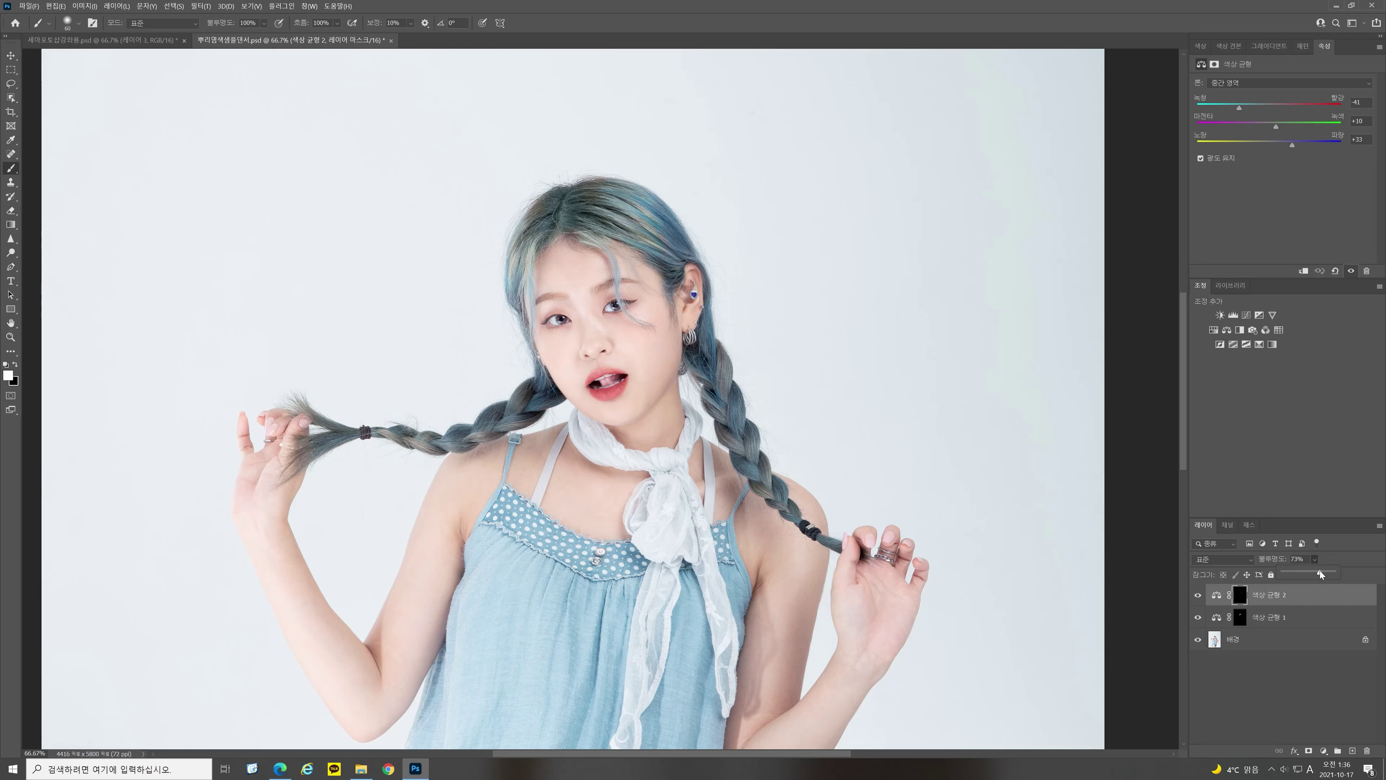
pyautogui.moveTo(1320, 571); pyautogui.dragTo(1322, 571)
# Step: Compare the portrait with and without the Color Balance corrections by toggling every layer above the background
pyautogui.keyDown('alt'); pyautogui.click(1205, 643); pyautogui.keyUp('alt')
pyautogui.keyDown('alt'); pyautogui.click(1204, 642); pyautogui.keyUp('alt')
pyautogui.keyDown('alt'); pyautogui.click(1198, 640); pyautogui.keyUp('alt')
pyautogui.keyDown('alt'); pyautogui.click(1205, 643); pyautogui.keyUp('alt')
# Step: Add a Hue/Saturation layer limited to the second Color Balance layer's mask, set Hue to -19 and adjust its saturation and lightness
pyautogui.keyDown('ctrl'); pyautogui.click(1246, 597); pyautogui.keyUp('ctrl')
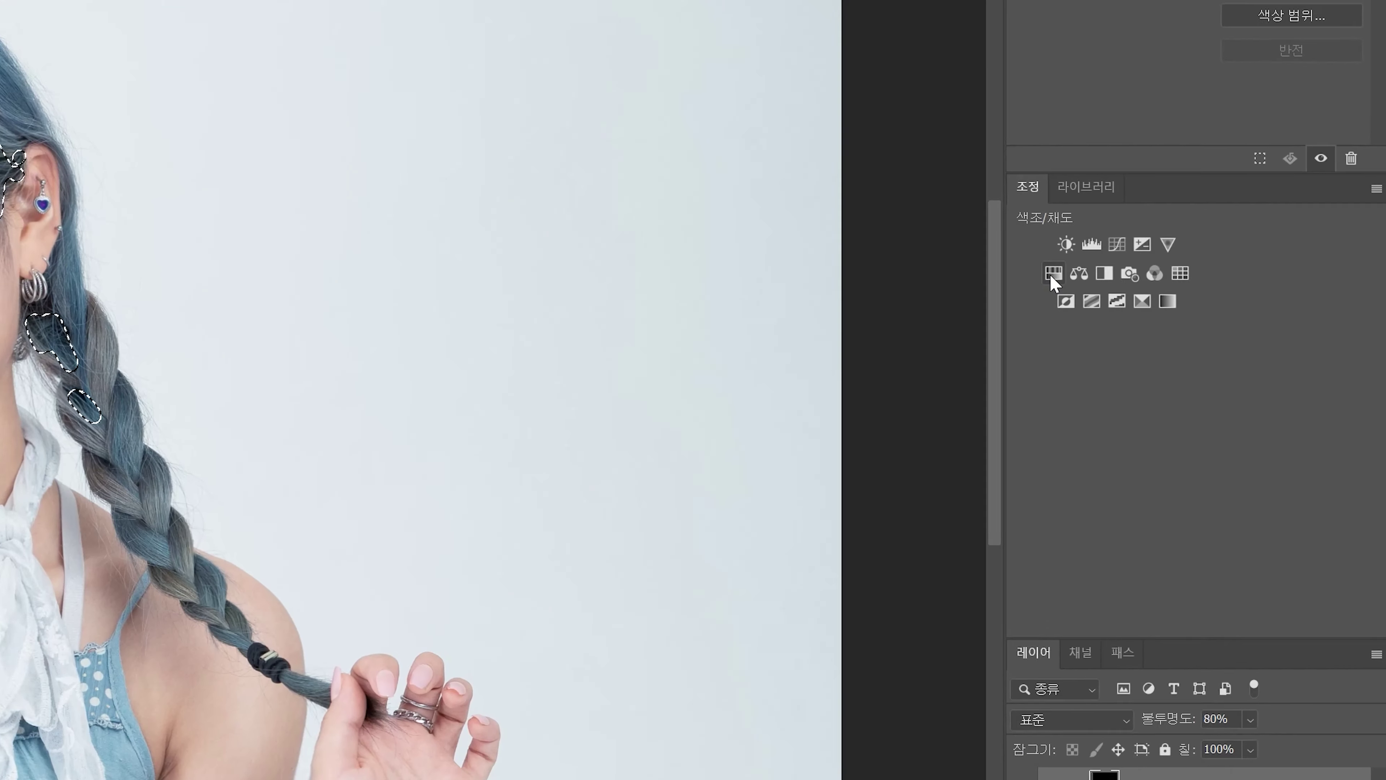
pyautogui.click(1213, 329)
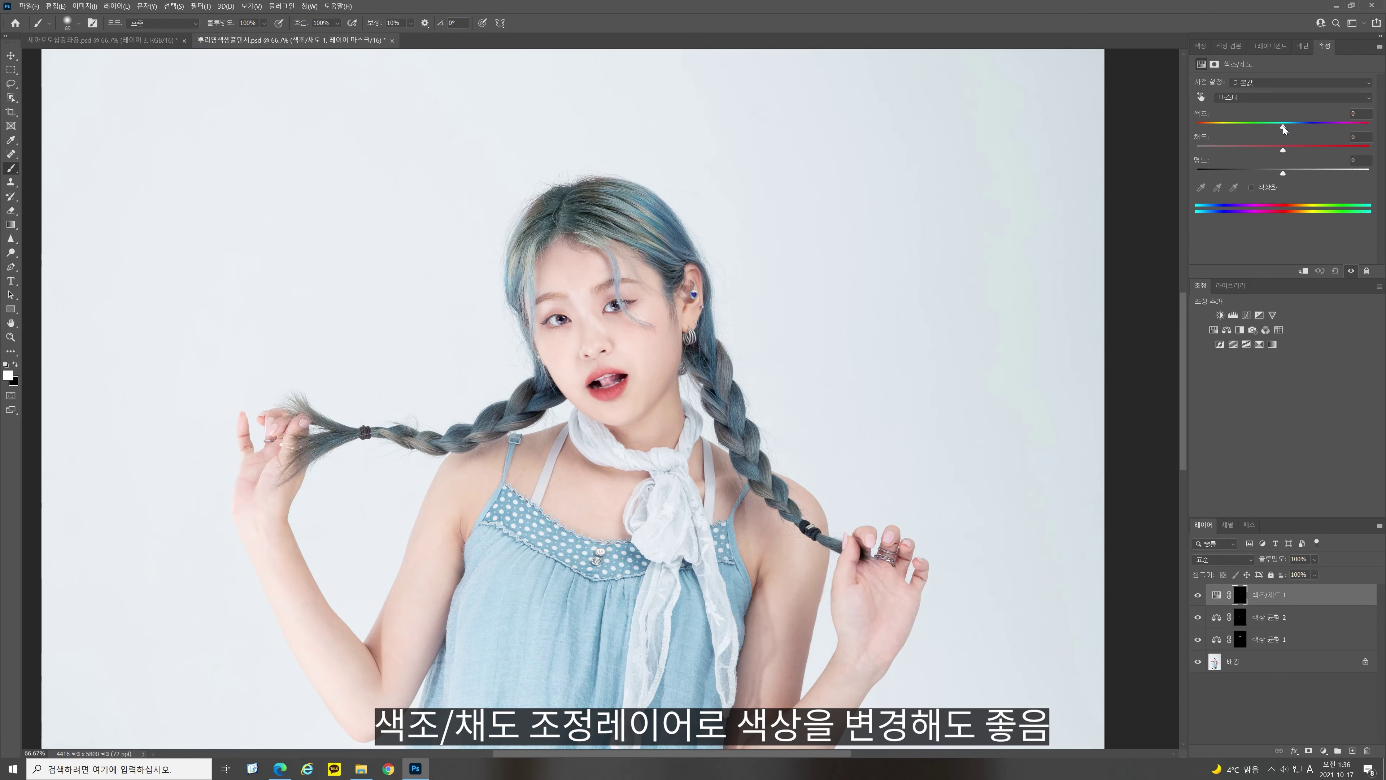
pyautogui.moveTo(1291, 125); pyautogui.dragTo(1268, 129)
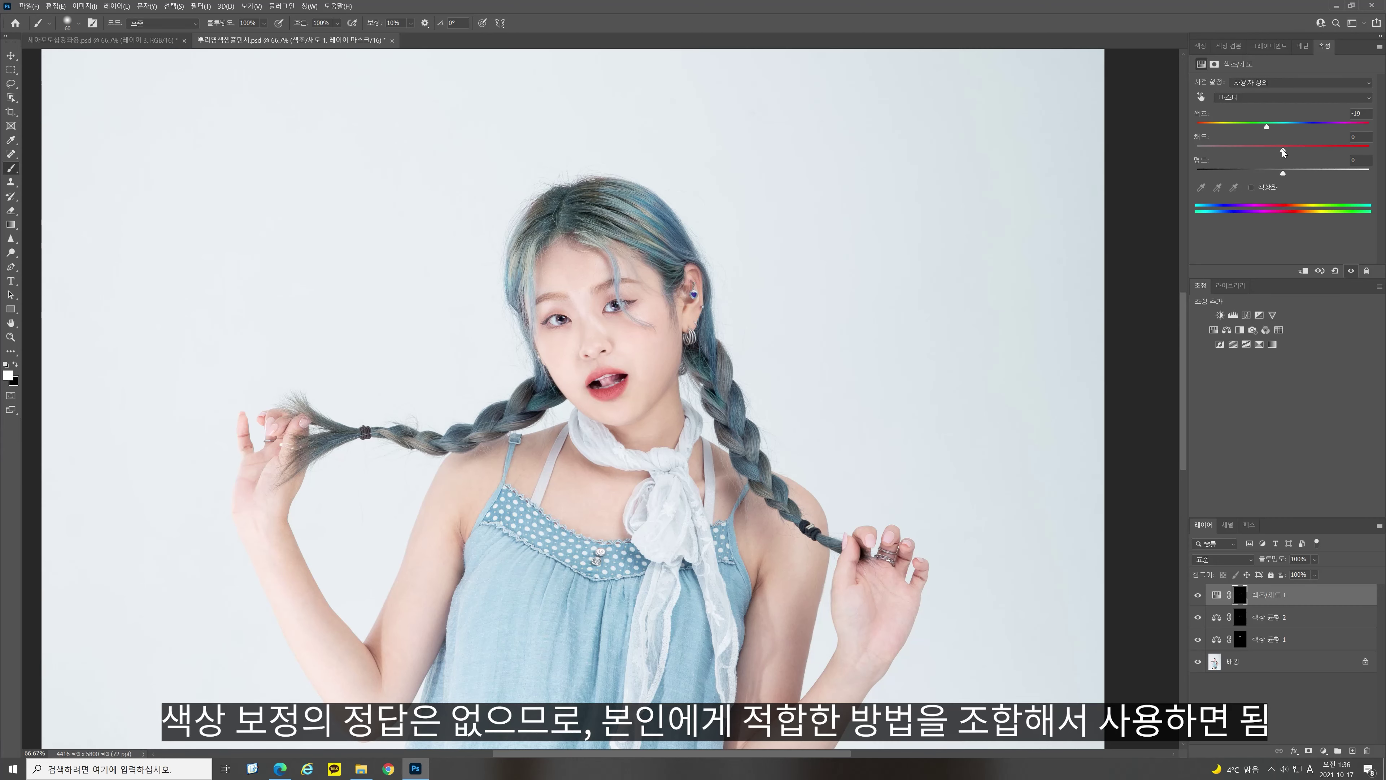
pyautogui.moveTo(1283, 151)
pyautogui.mouseDown()
pyautogui.moveTo(1258, 151)
pyautogui.moveTo(1292, 150)
pyautogui.moveTo(1276, 172)
pyautogui.moveTo(1297, 174)
pyautogui.moveTo(1264, 173)
pyautogui.moveTo(1293, 171)
pyautogui.mouseUp()
# Step: Using the first Color Balance layer's mask as selection, add a Hue/Saturation layer with Hue +8, Saturation +25 and Lightness +2
pyautogui.click(1240, 617)
pyautogui.click(1247, 643)
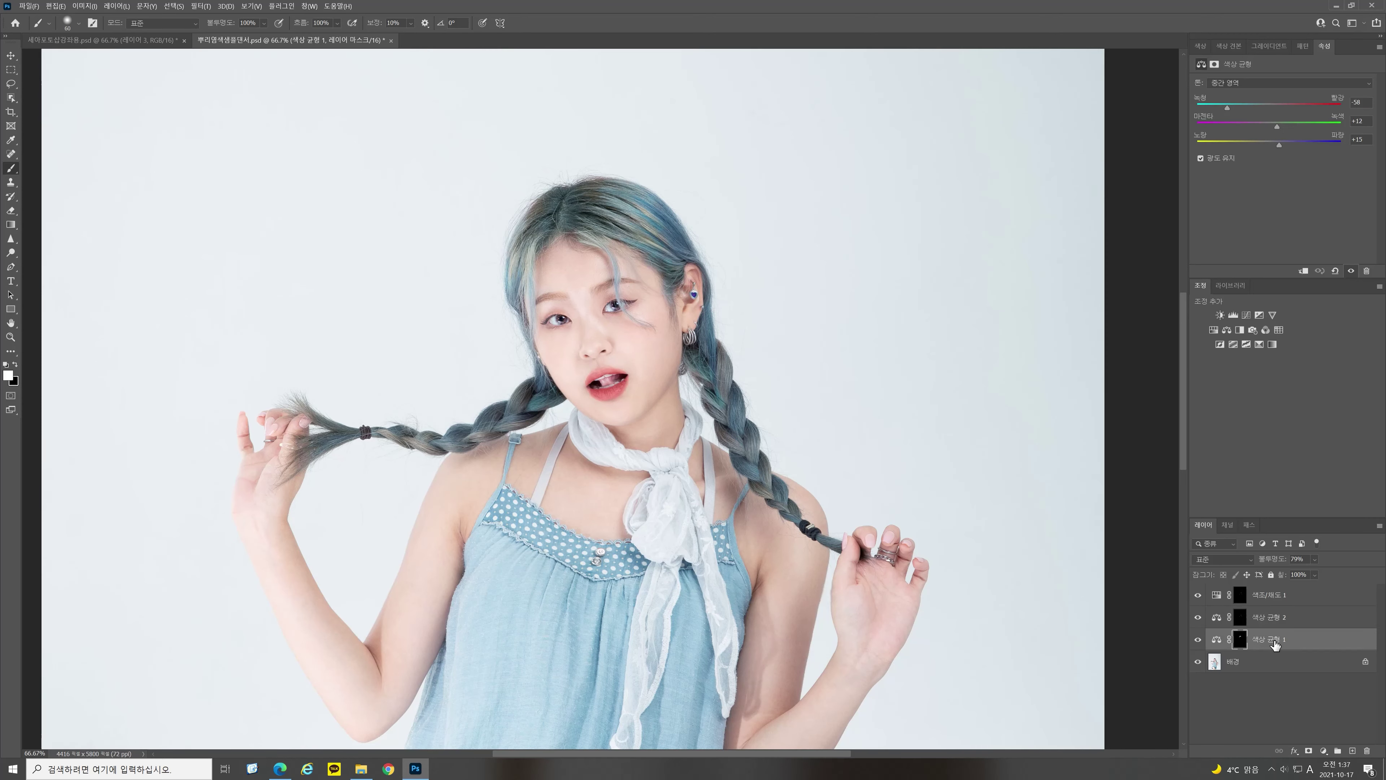
pyautogui.keyDown('ctrl'); pyautogui.click(1247, 643); pyautogui.keyUp('ctrl')
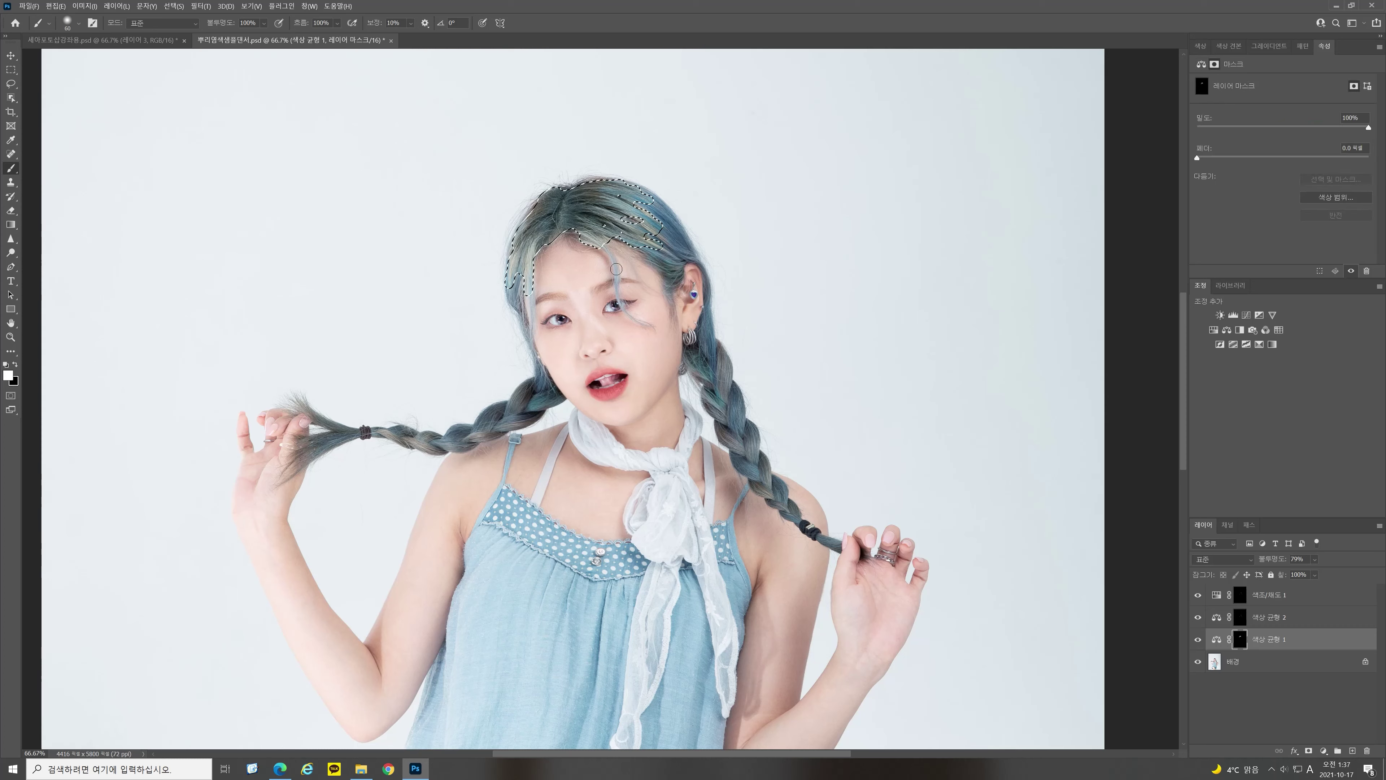
pyautogui.click(1214, 330)
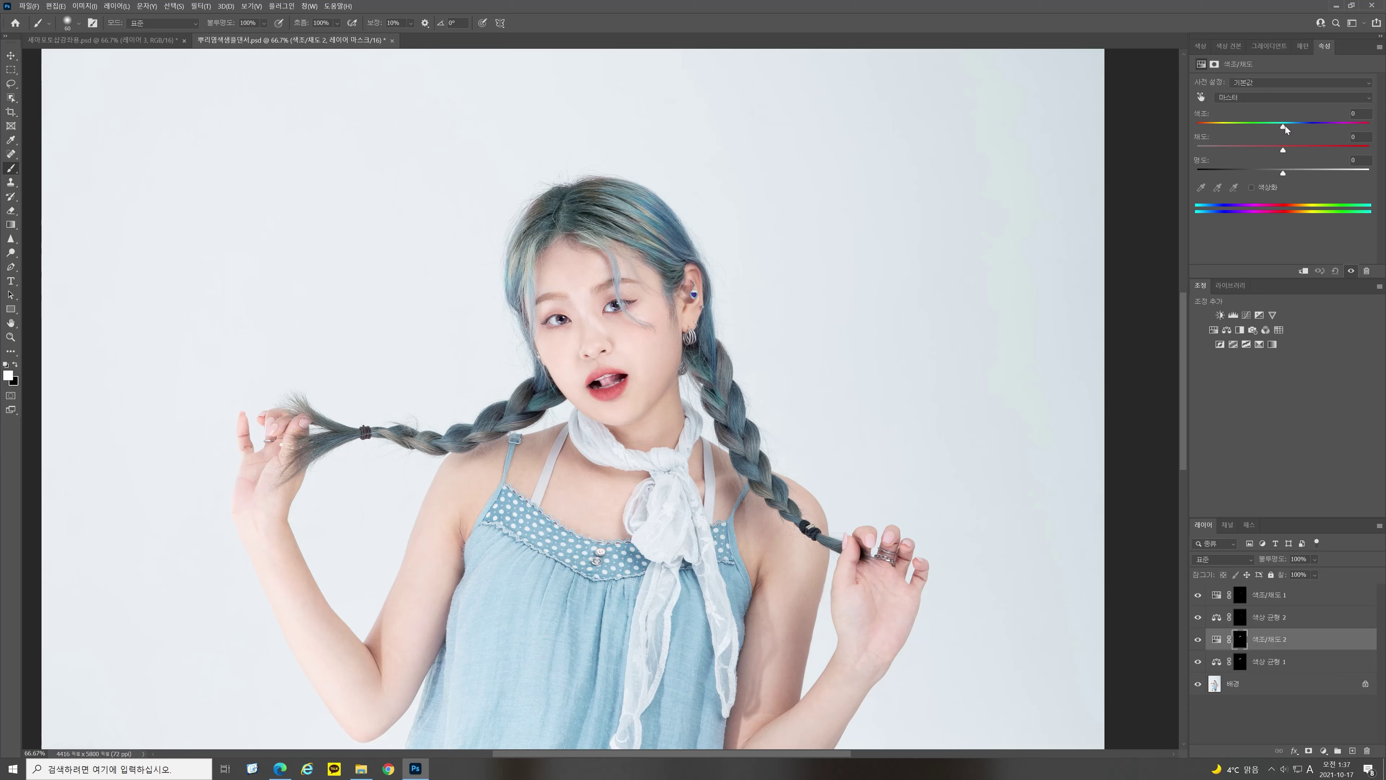
pyautogui.moveTo(1285, 126); pyautogui.dragTo(1283, 174)
pyautogui.click(1283, 152)
pyautogui.moveTo(1276, 127); pyautogui.dragTo(1290, 126)
pyautogui.moveTo(1307, 149); pyautogui.dragTo(1304, 149)
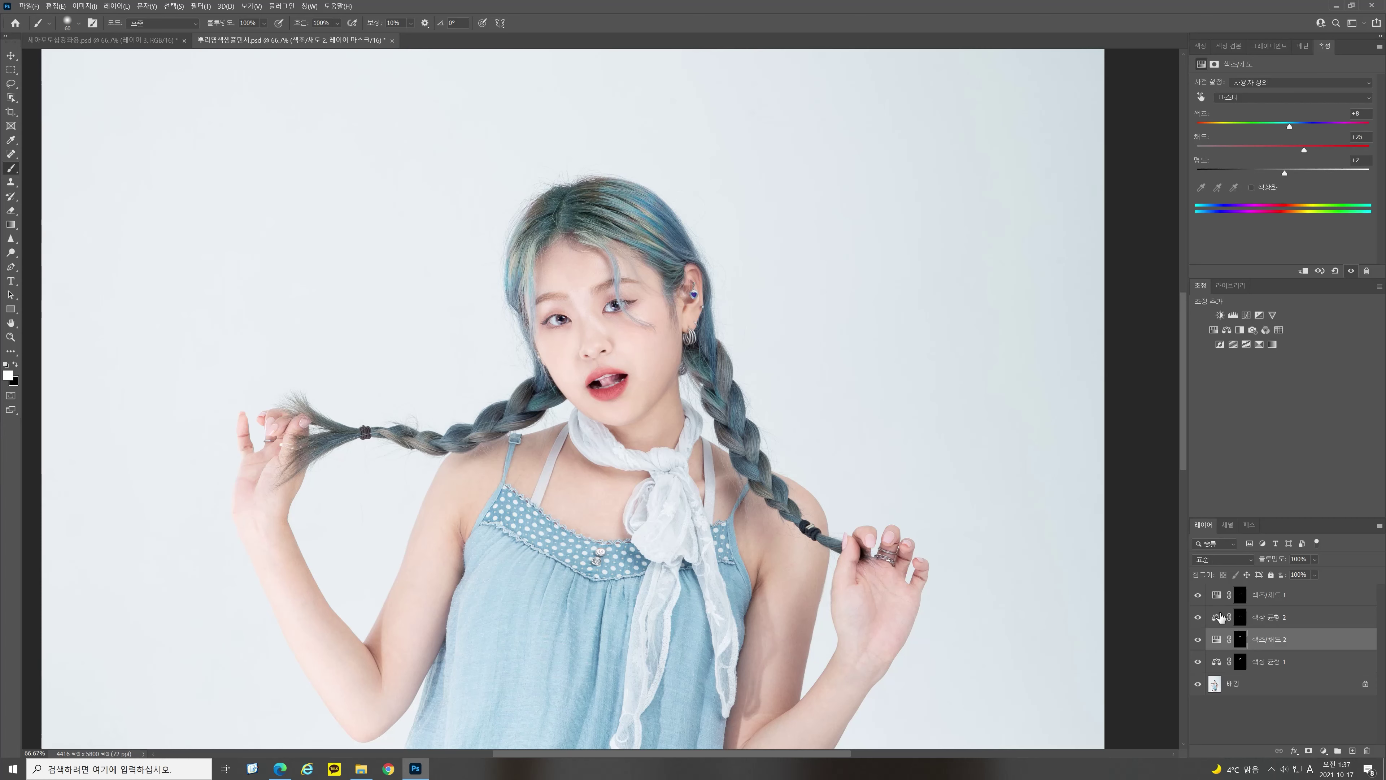
# Step: Compare the recoloured hair with the original by hiding and showing all adjustment layers, leaving them shown
pyautogui.keyDown('alt'); pyautogui.click(1203, 688); pyautogui.keyUp('alt')
pyautogui.keyDown('alt'); pyautogui.click(1204, 688); pyautogui.keyUp('alt')
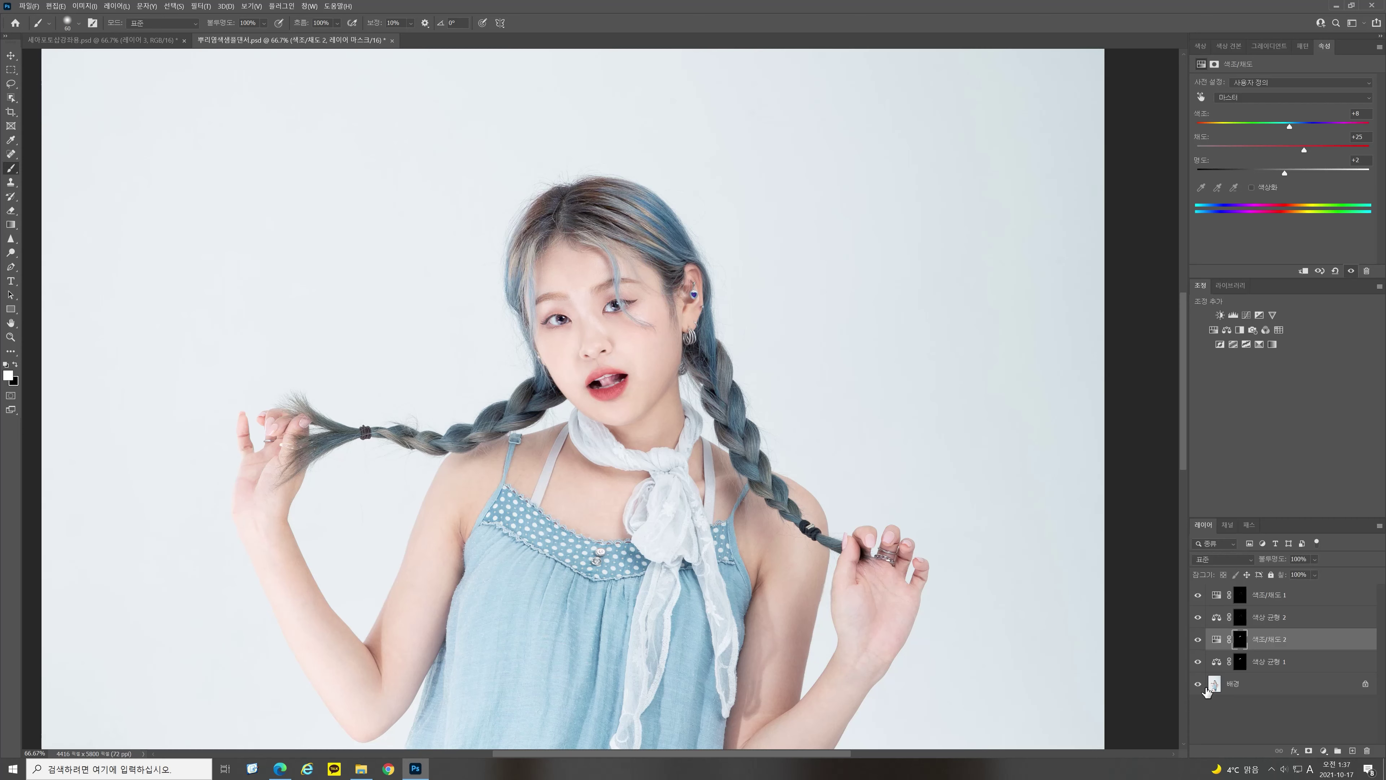
pyautogui.keyDown('alt'); pyautogui.click(1205, 689); pyautogui.keyUp('alt')
pyautogui.keyDown('alt'); pyautogui.click(1205, 689); pyautogui.keyUp('alt')
pyautogui.keyDown('alt'); pyautogui.click(1203, 689); pyautogui.keyUp('alt')
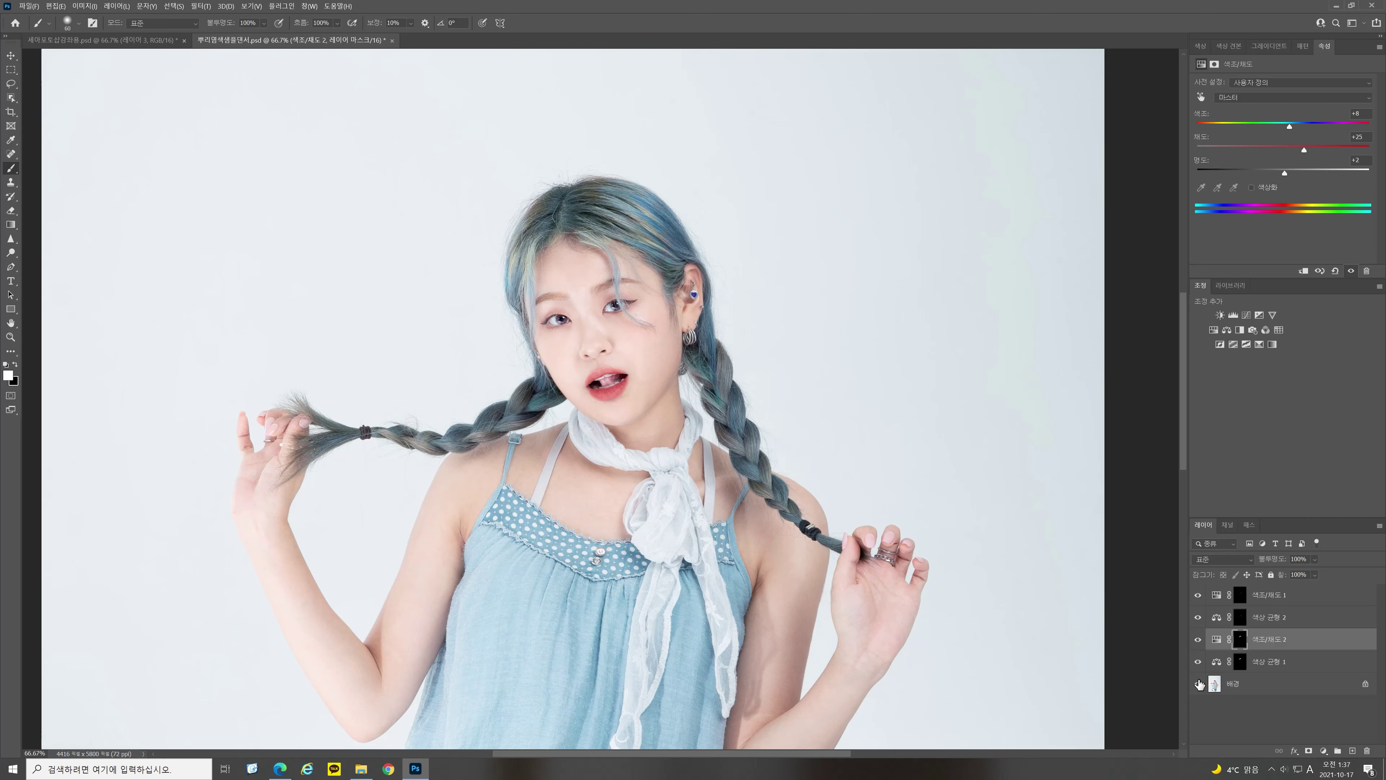